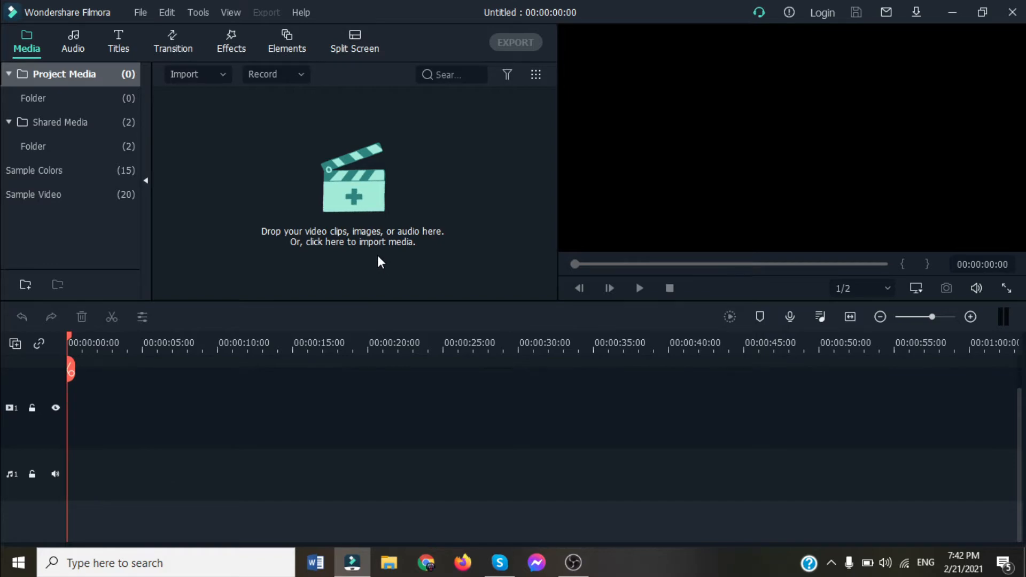
click(367, 225)
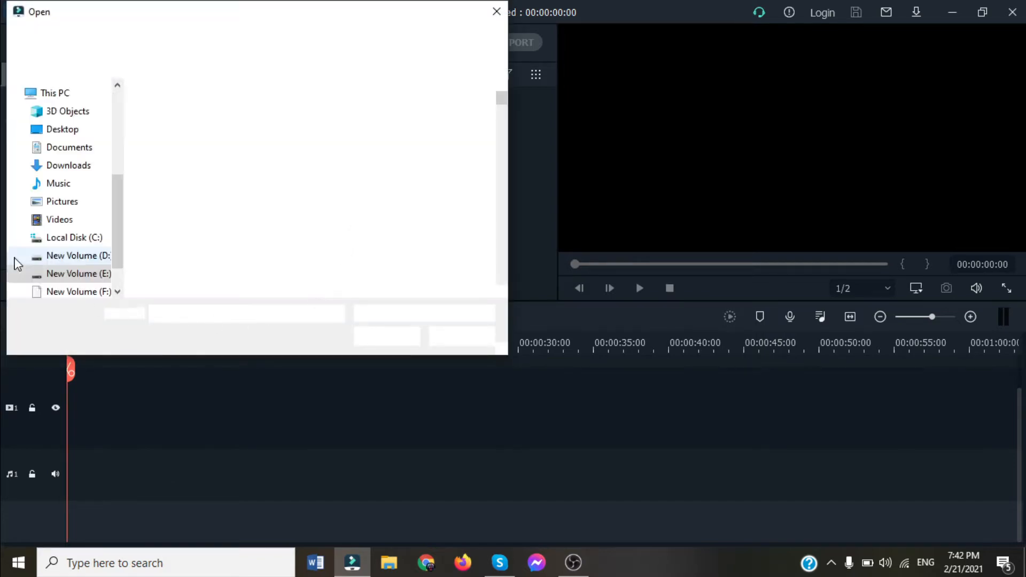
scroll(289, 209, down, 8)
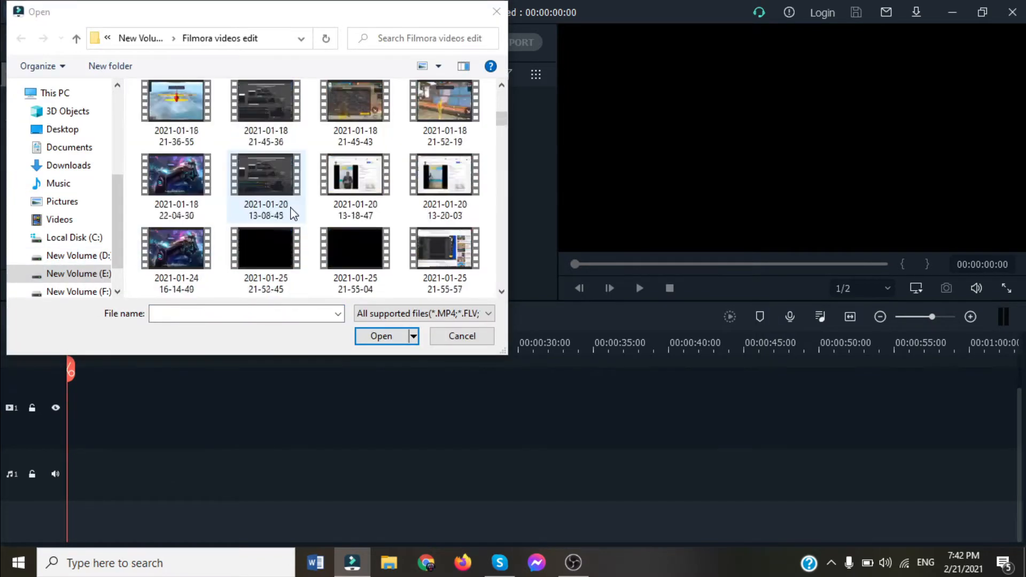
scroll(275, 216, down, 10)
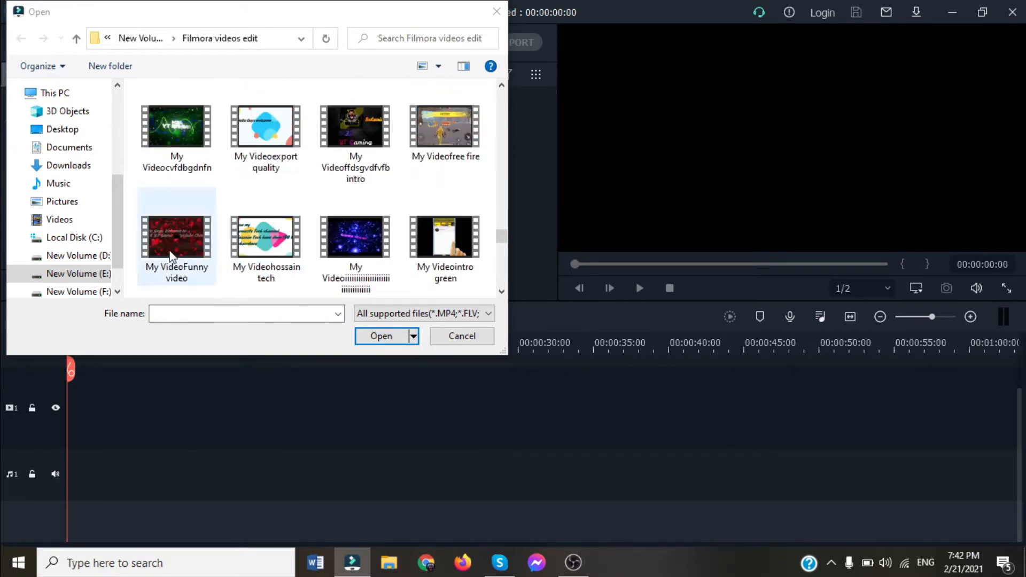
click(75, 274)
scroll(239, 203, down, 2)
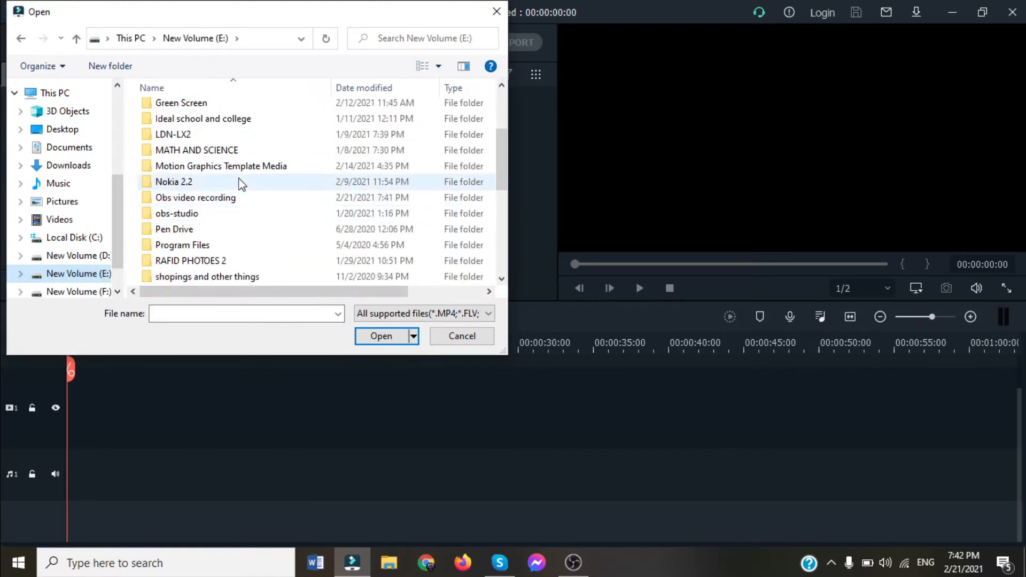
double_click(229, 202)
scroll(465, 214, down, 5)
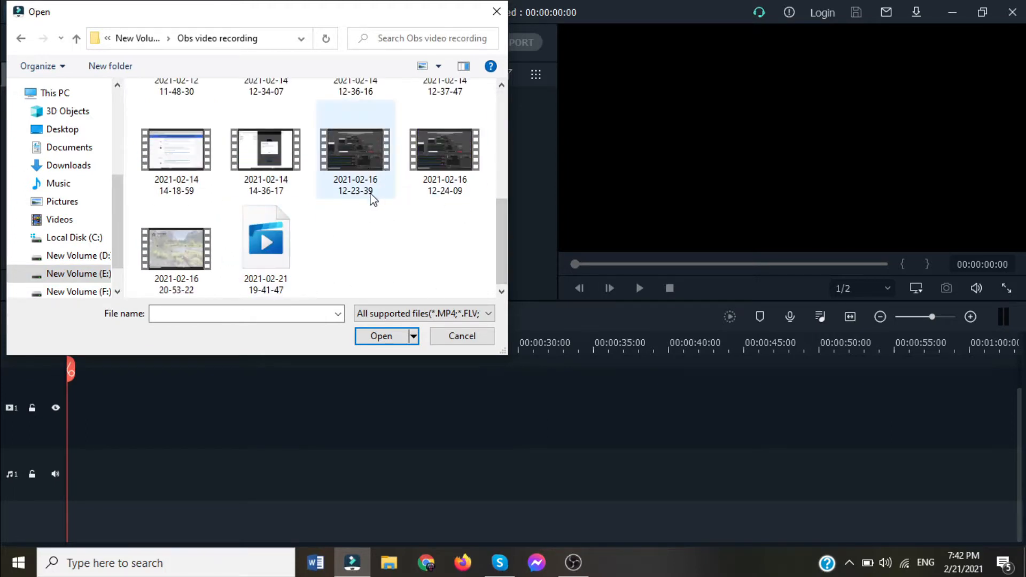
scroll(428, 198, up, 1)
click(460, 197)
click(381, 336)
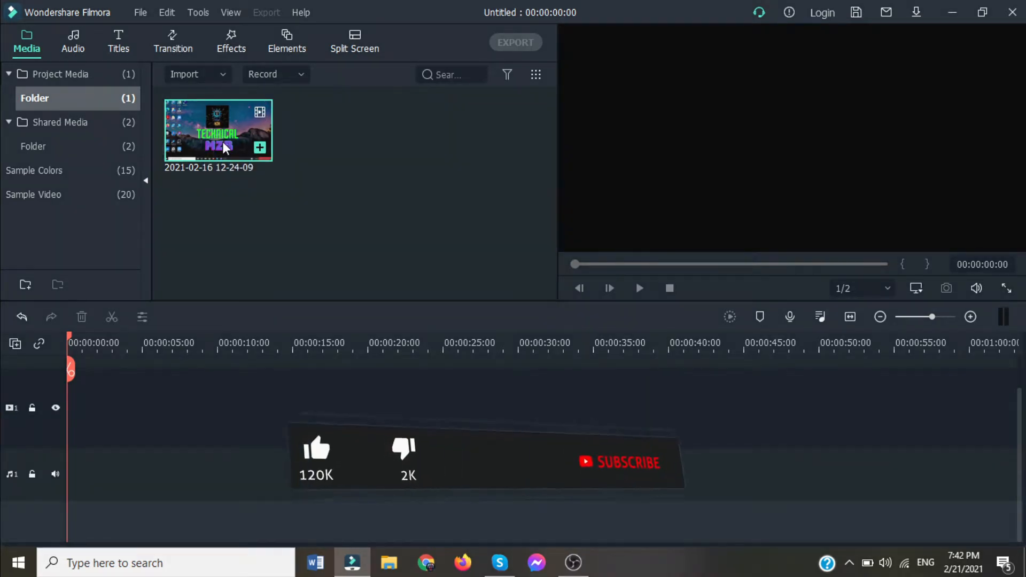
Preview the imported video and place it at the start of video track 1, matching the project to the media at 1920 x 1080 30fps.
double_click(223, 142)
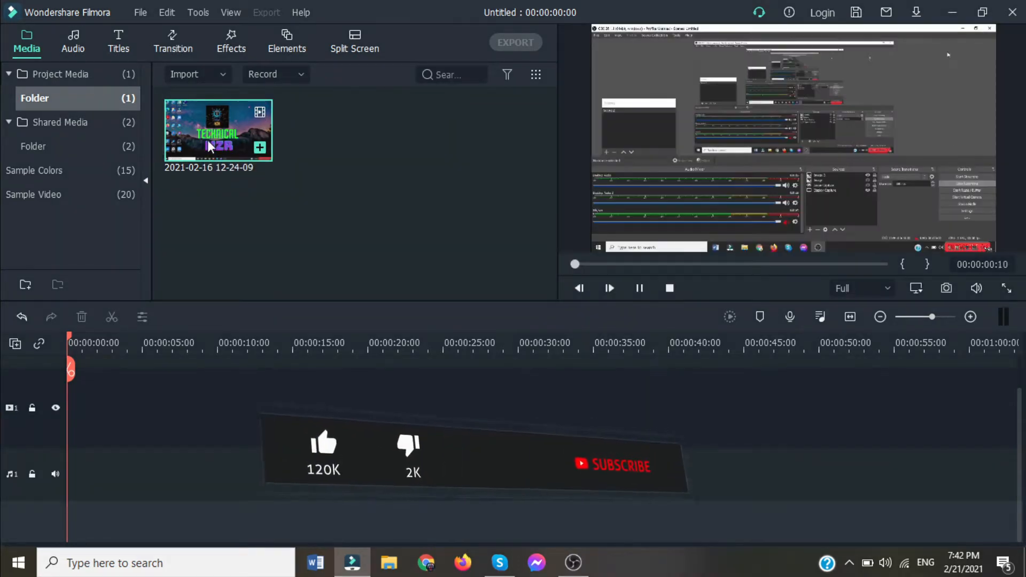
click(639, 288)
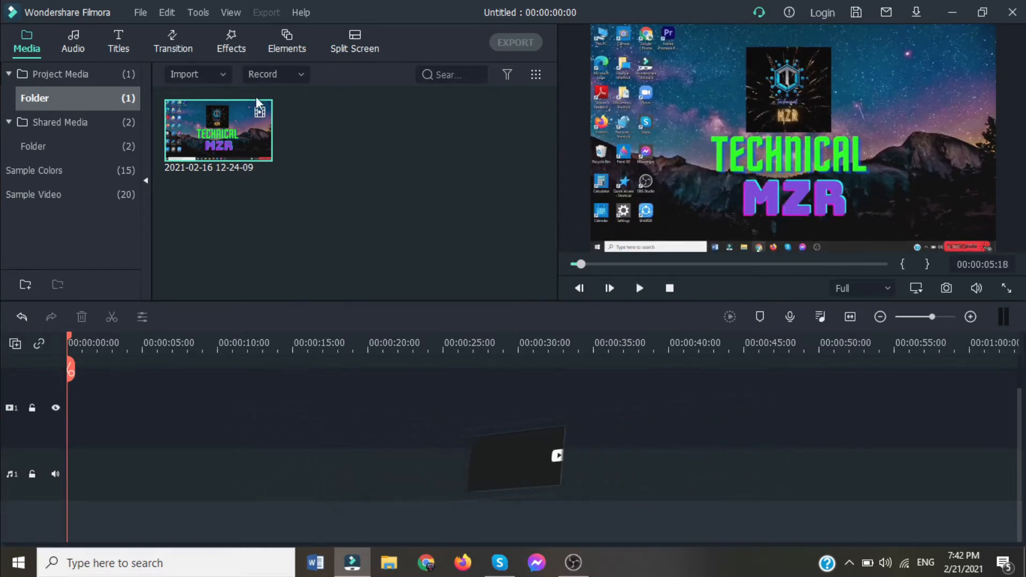
drag(210, 131, 50, 424)
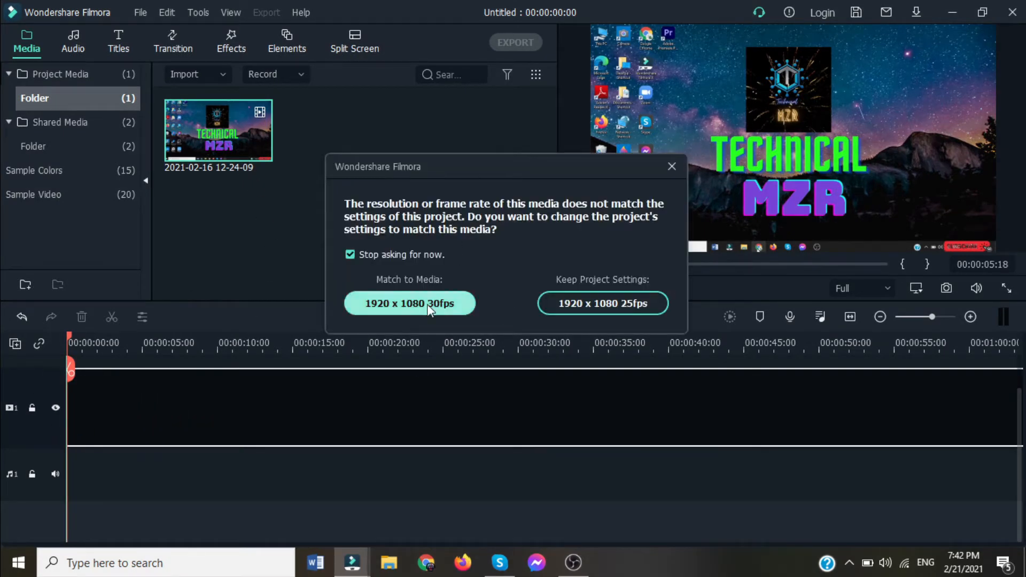
click(380, 307)
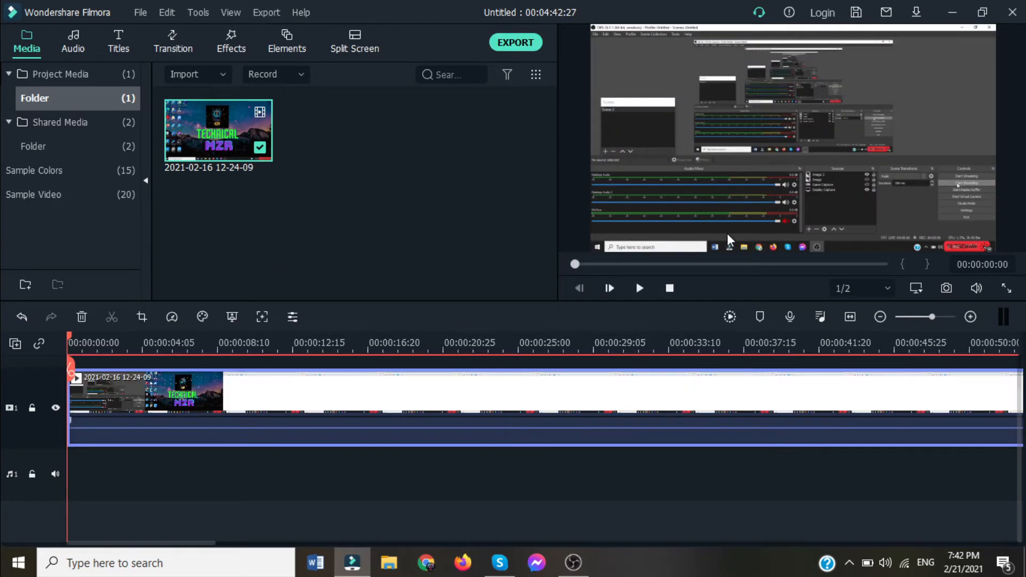
Split the timeline clip at 00:00:01:26 and delete the short piece before the cut.
click(639, 288)
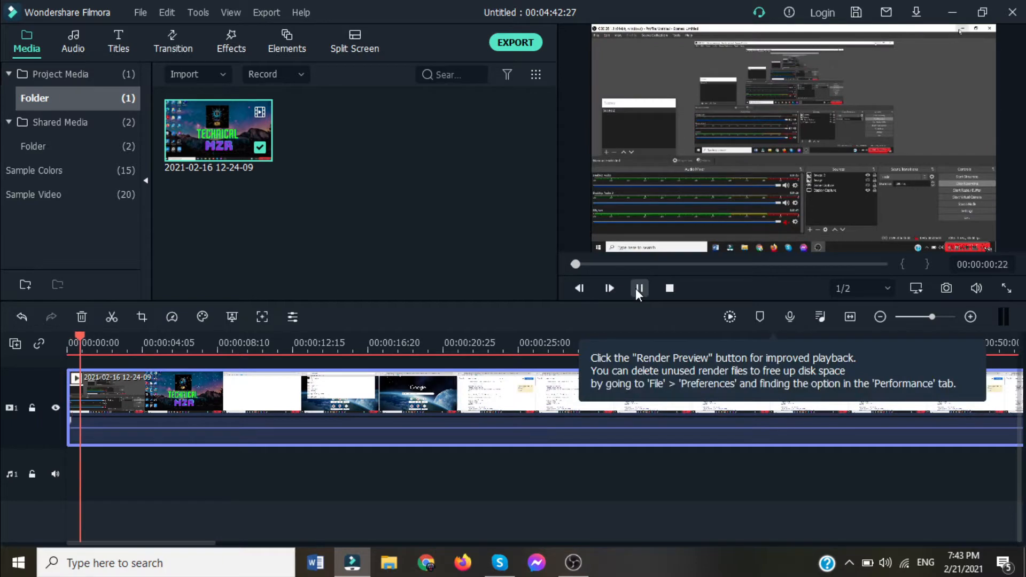
click(639, 289)
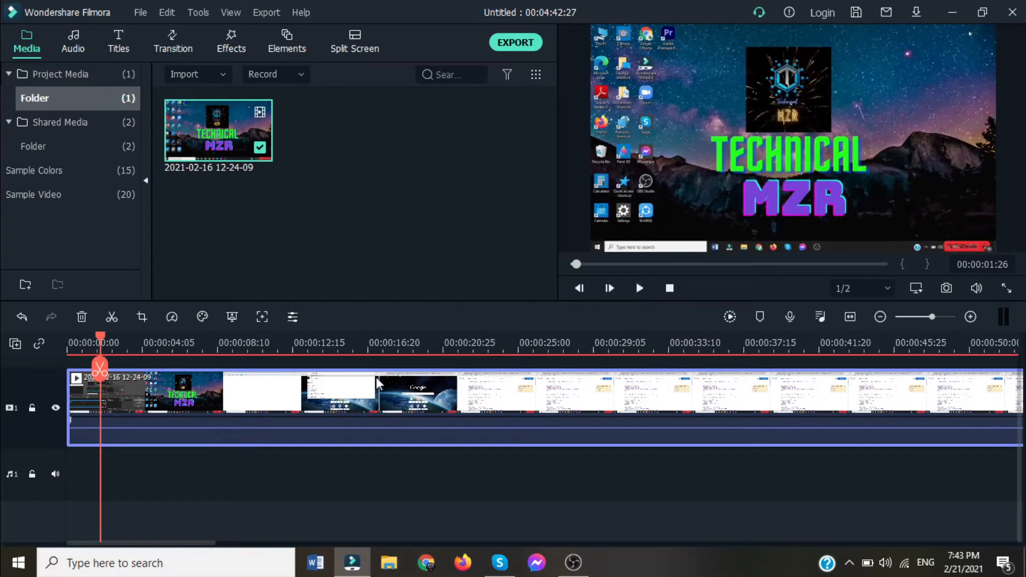
click(100, 368)
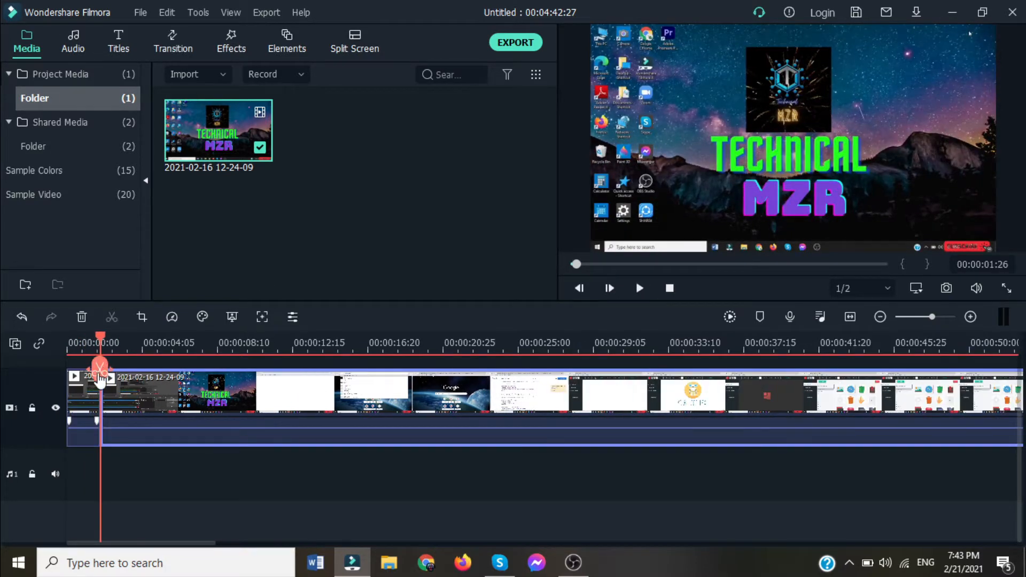
click(84, 395)
right_click(85, 393)
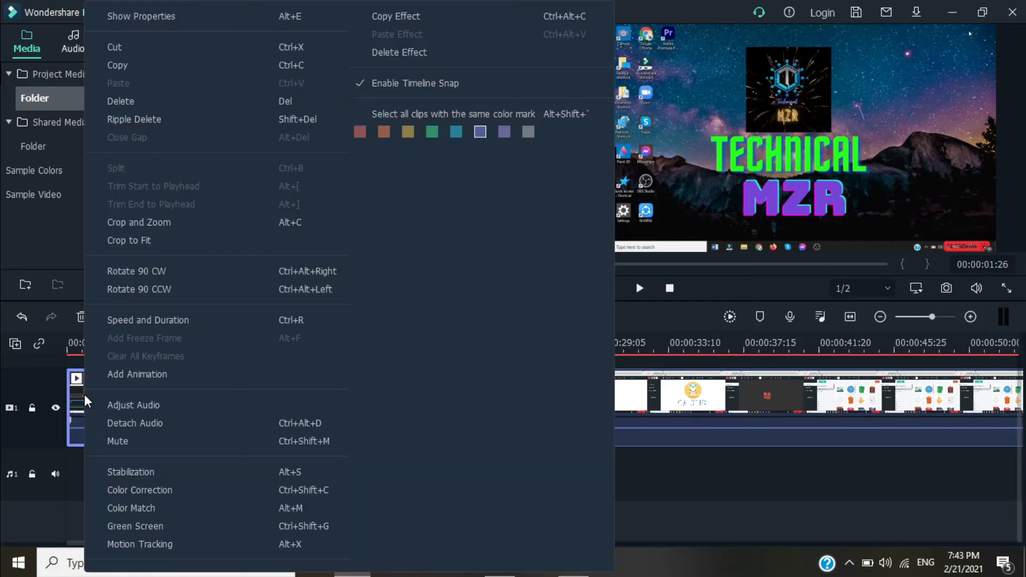
click(115, 98)
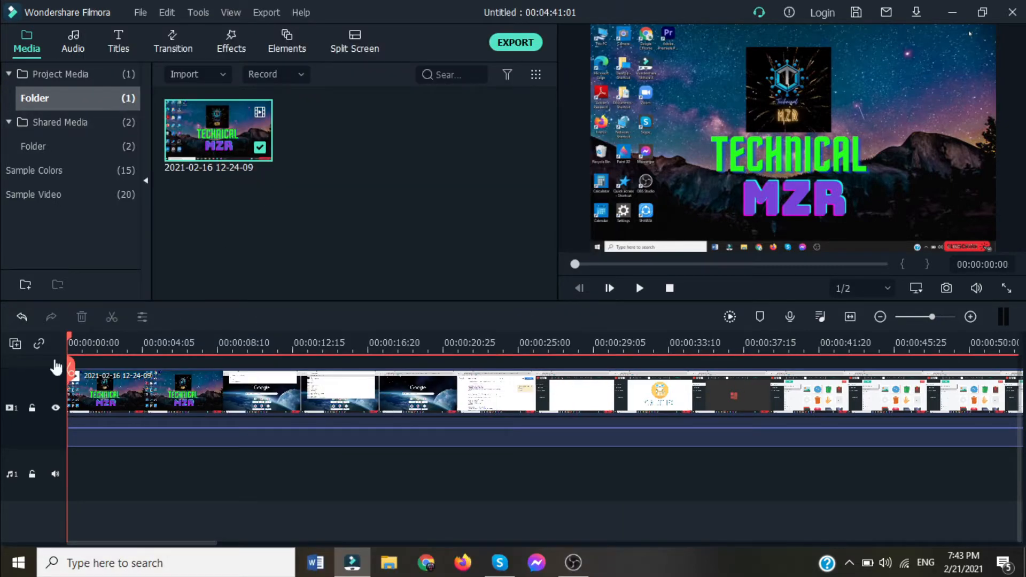
Crop the clip to 1751 x 985 at a 16:9 ratio from its upper-left corner and play back the result.
click(222, 395)
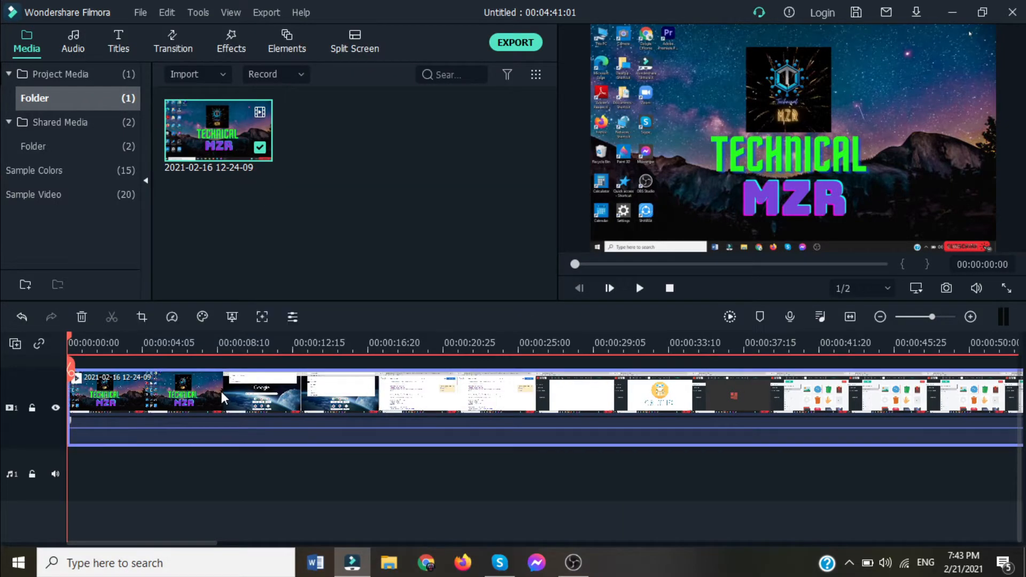
click(141, 320)
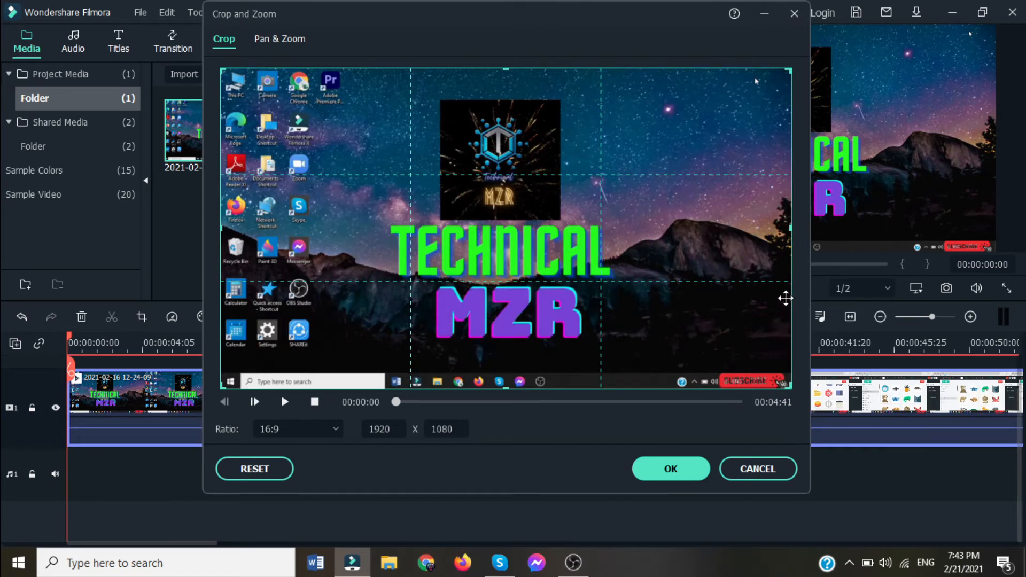
drag(792, 230, 741, 234)
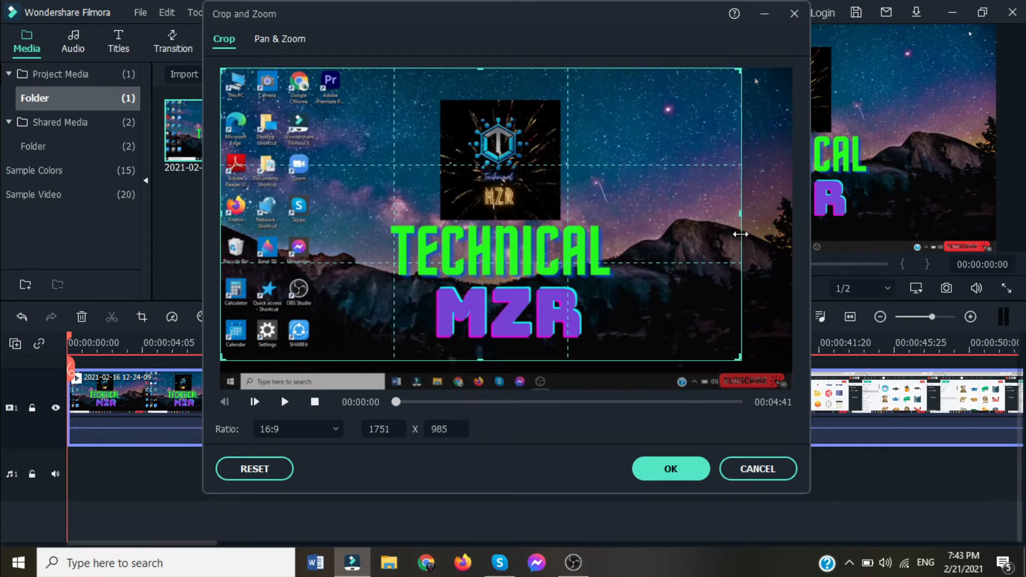
click(673, 469)
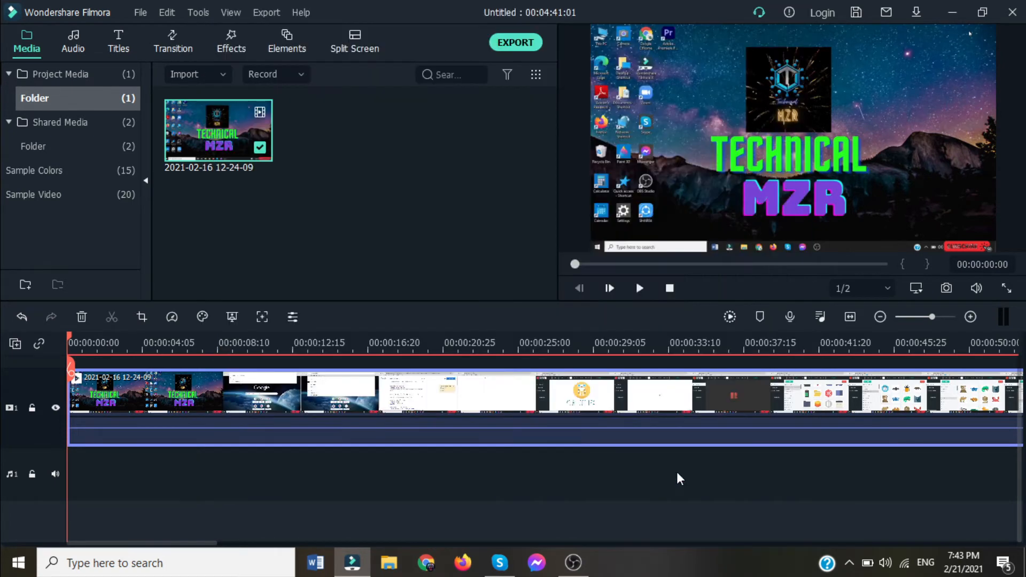
click(638, 287)
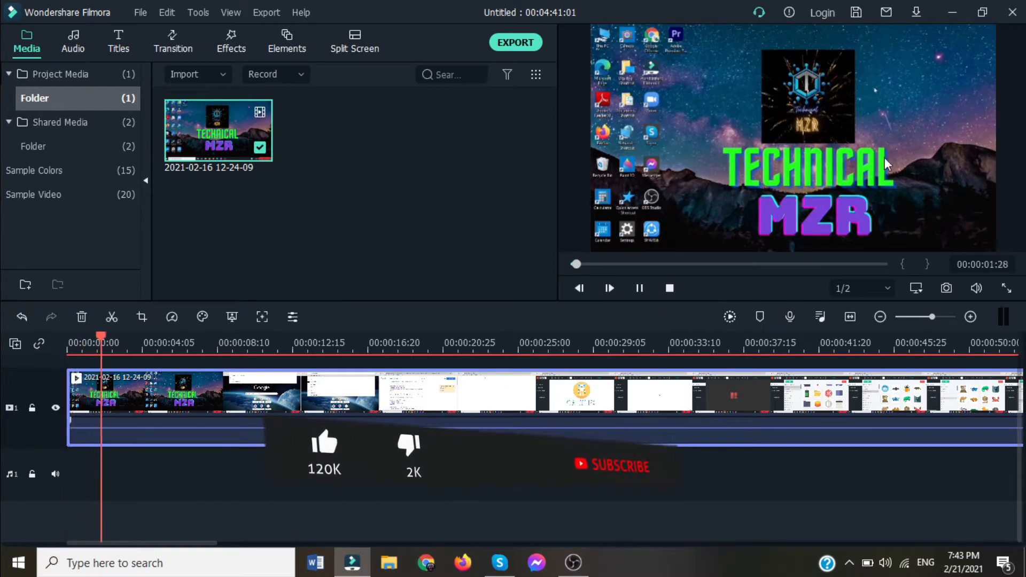
key(space)
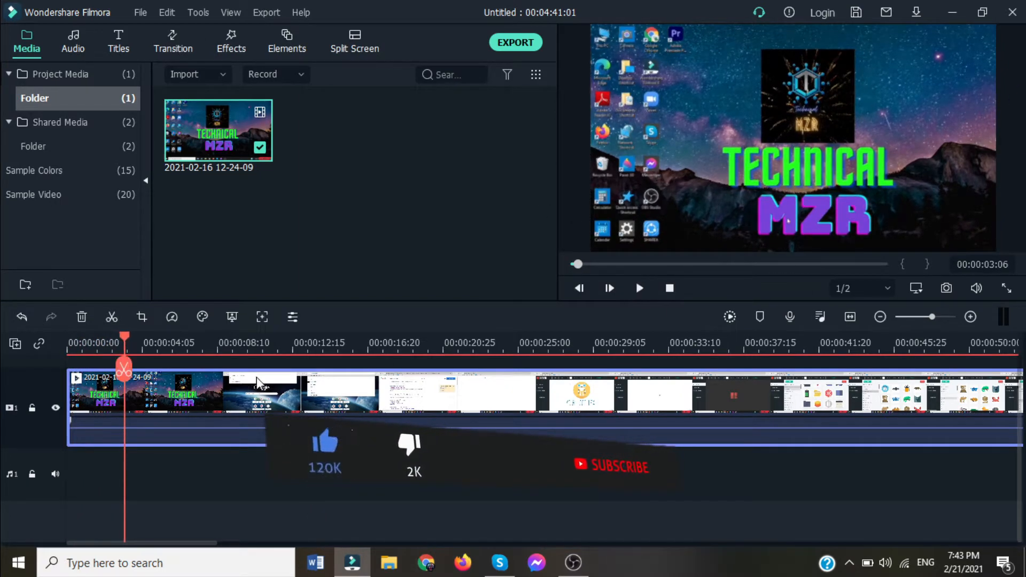
Extend the clip's crop area back to the full frame.
click(141, 316)
drag(739, 361, 819, 402)
click(689, 472)
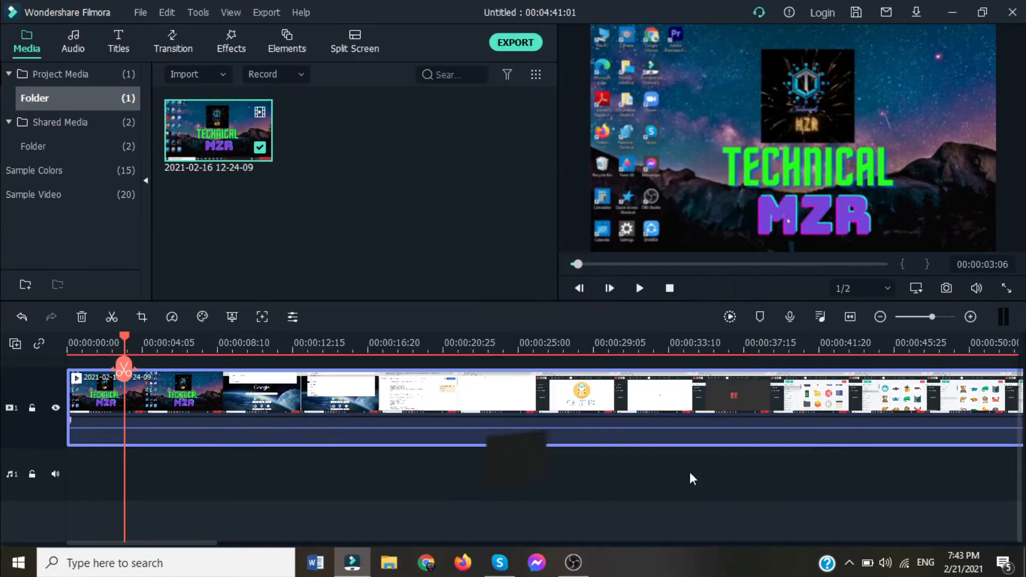
Try the clip at 2x fast speed in playback and return it to Normal speed.
click(171, 317)
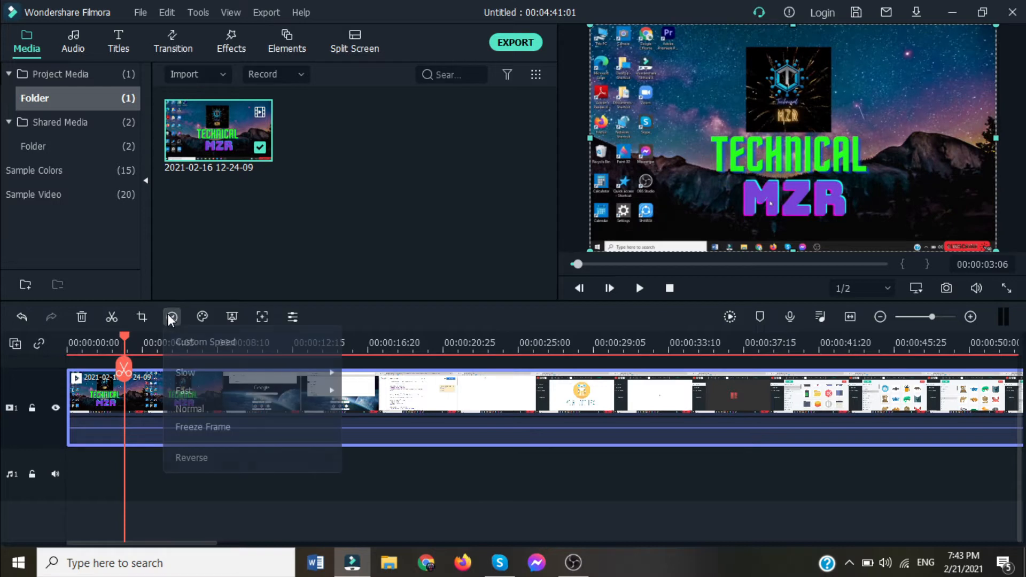
mouse_move(192, 373)
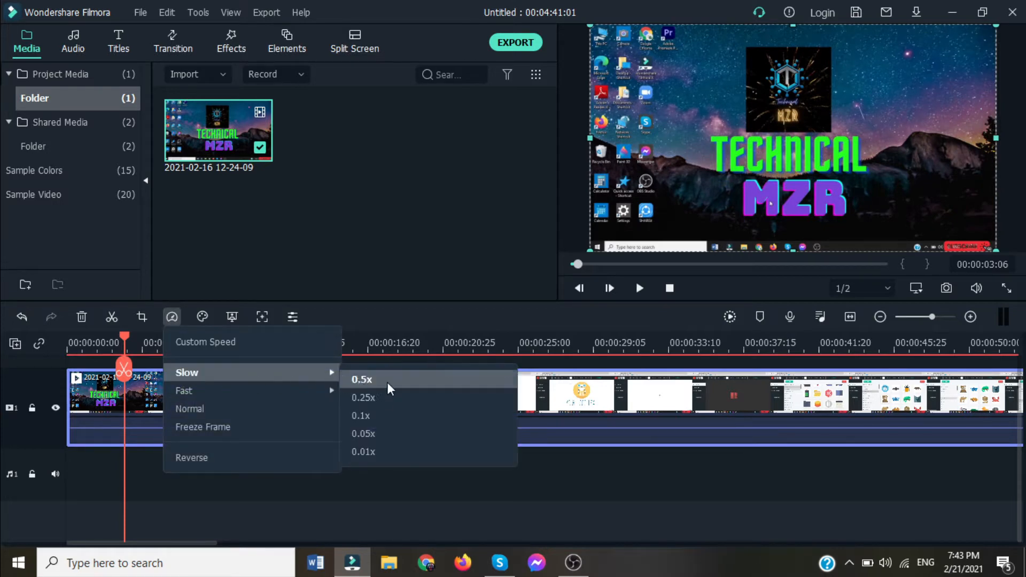
mouse_move(266, 388)
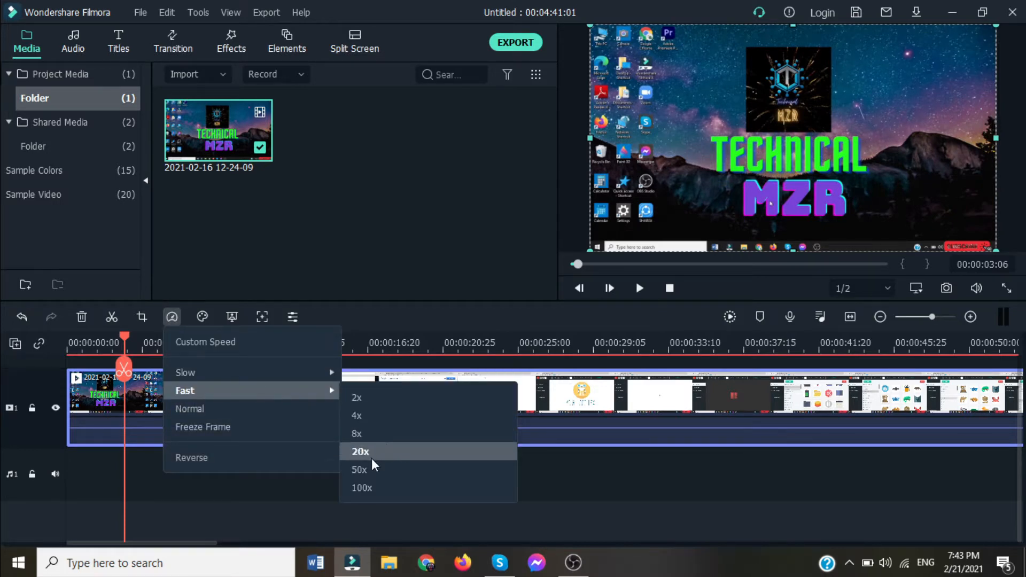
click(364, 402)
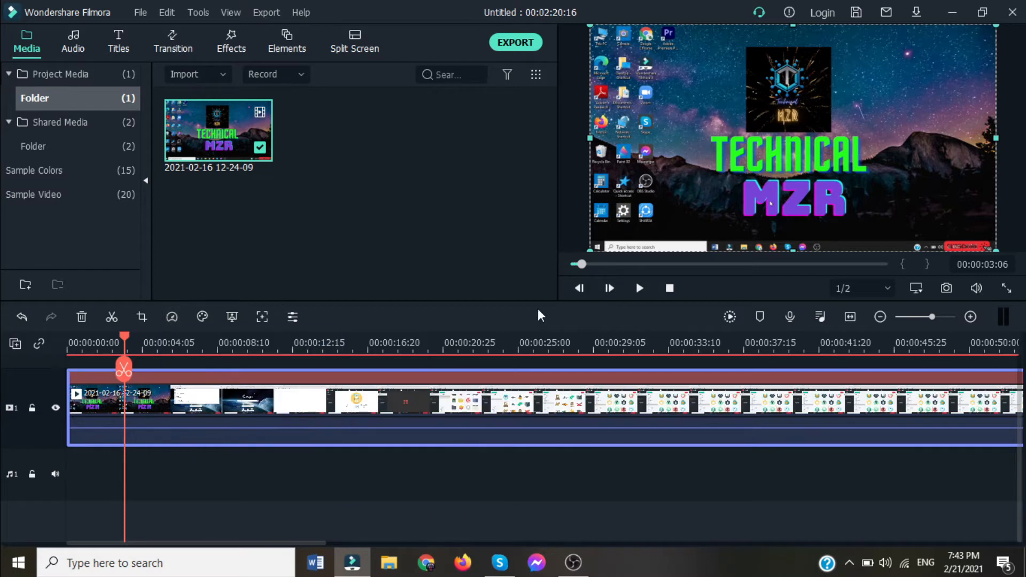
click(640, 289)
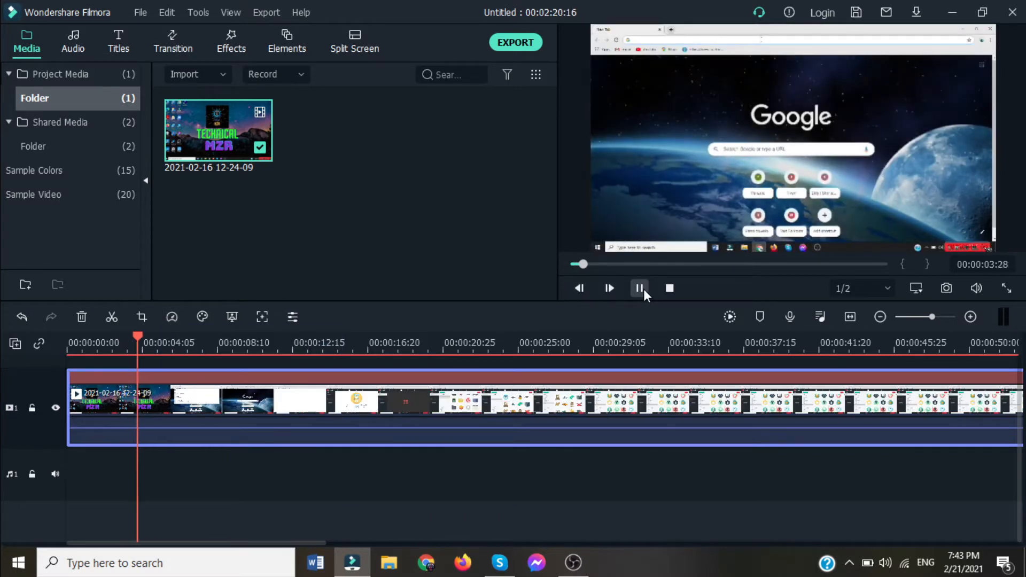
click(643, 288)
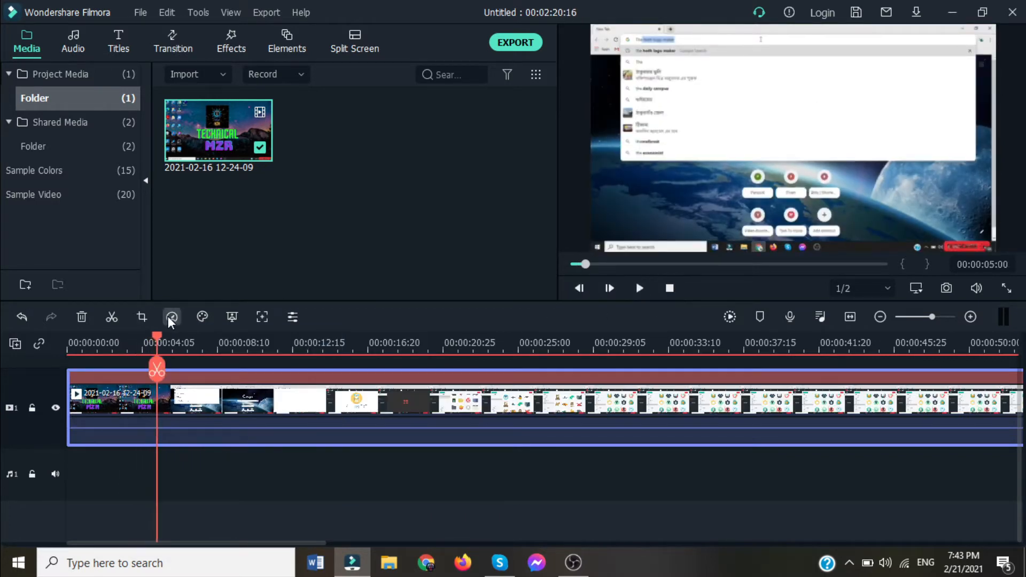
click(171, 317)
click(188, 406)
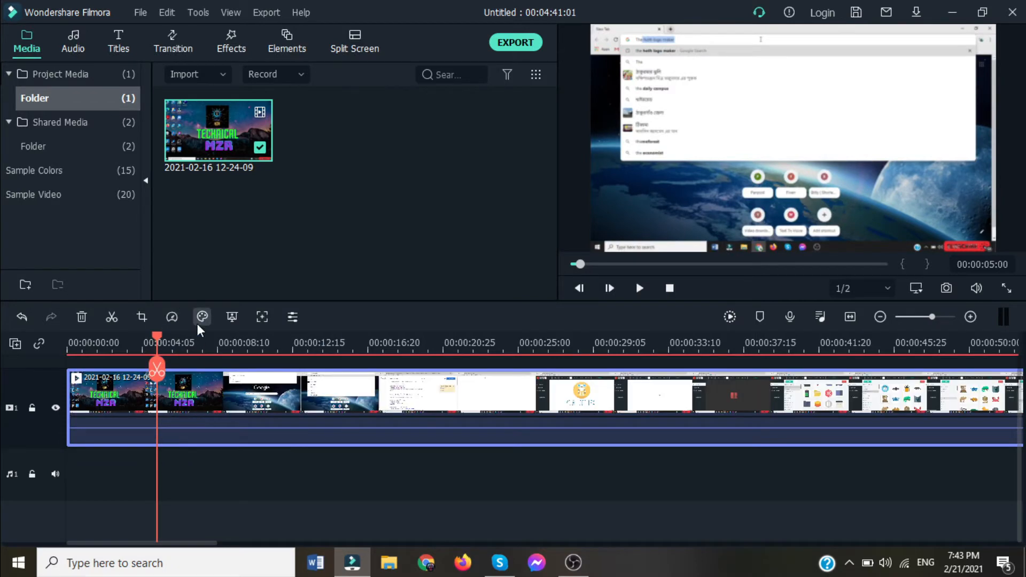
Try several color correction presets on the timeline clip, including Warm Max and Epic, and apply Film Stock.
click(199, 320)
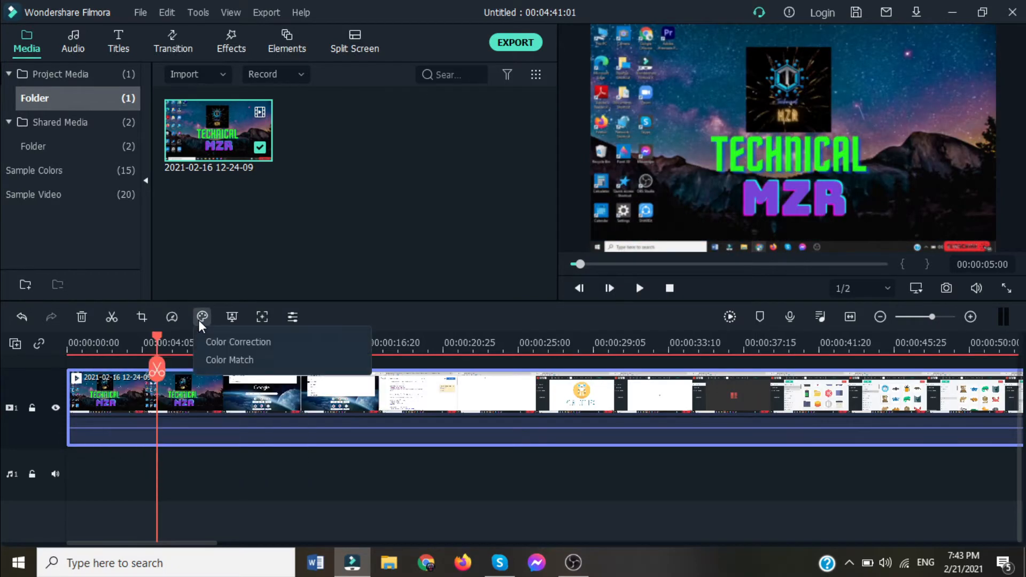
click(229, 340)
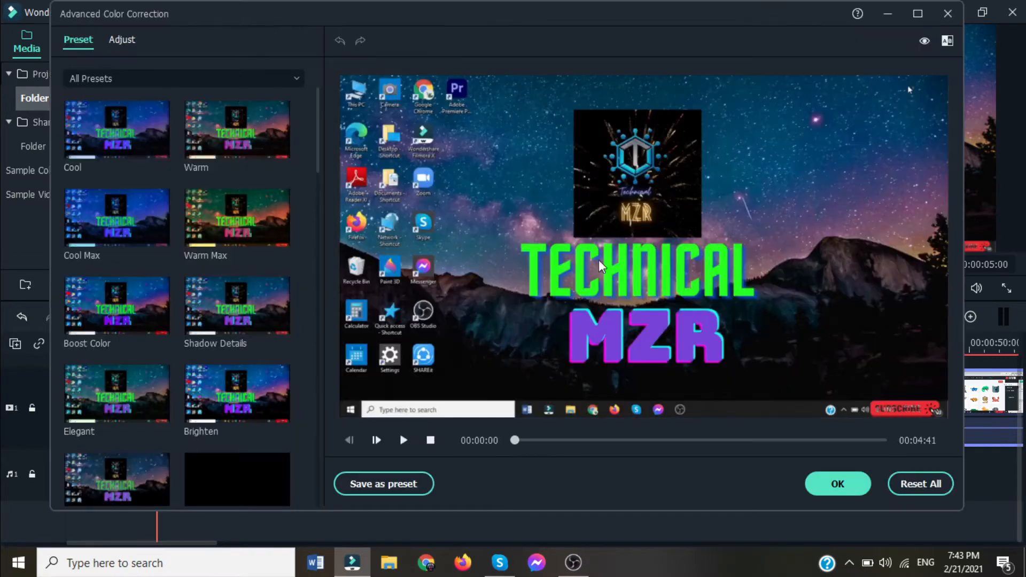
click(243, 242)
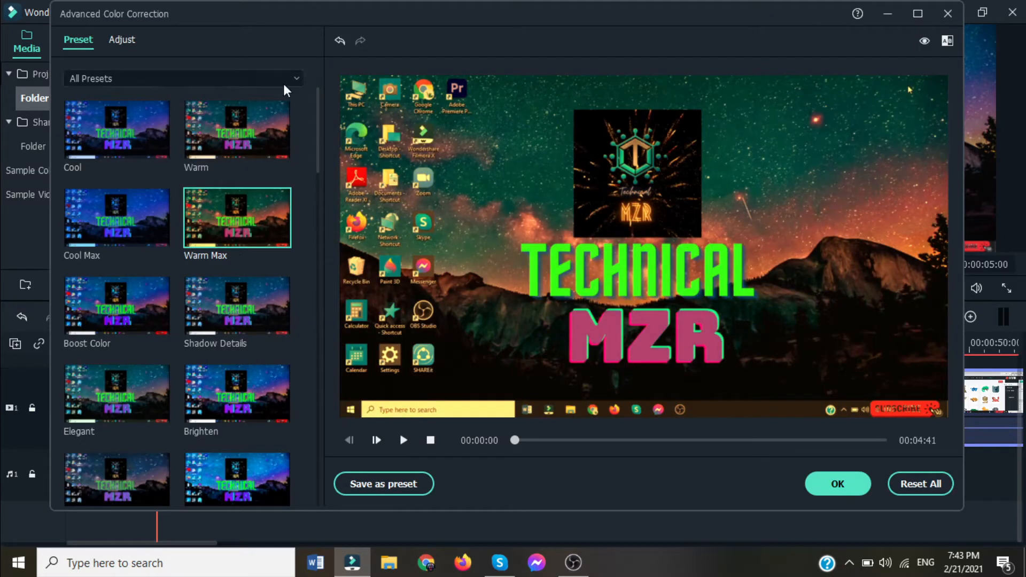
scroll(209, 374, down, 5)
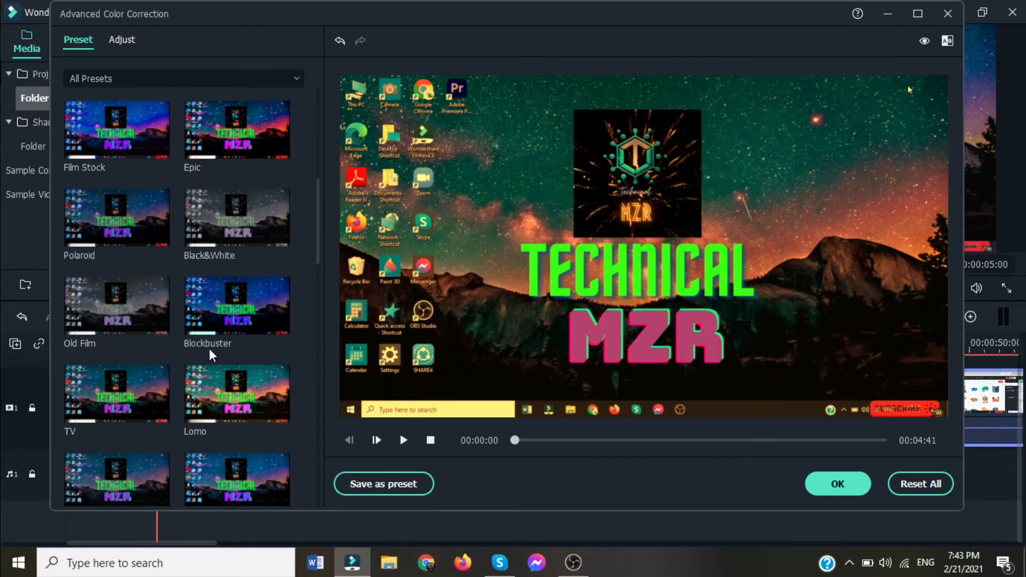
click(226, 394)
click(190, 308)
click(206, 226)
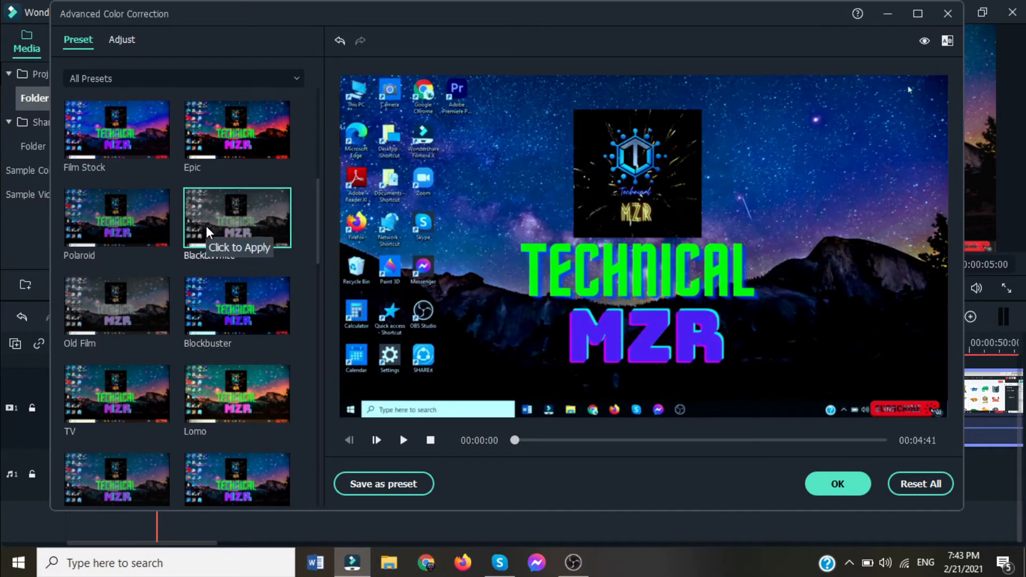
click(220, 136)
click(117, 134)
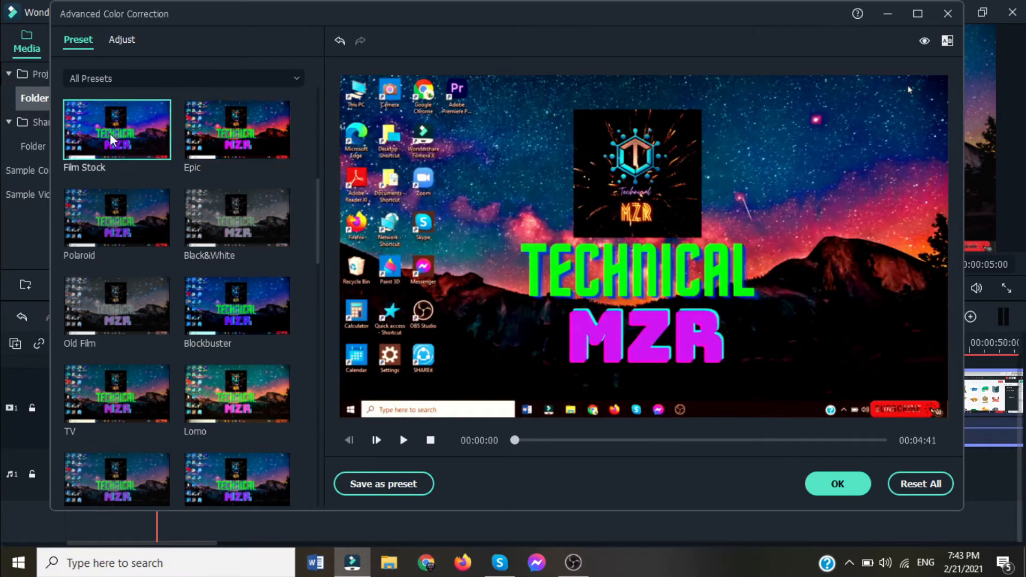
click(832, 487)
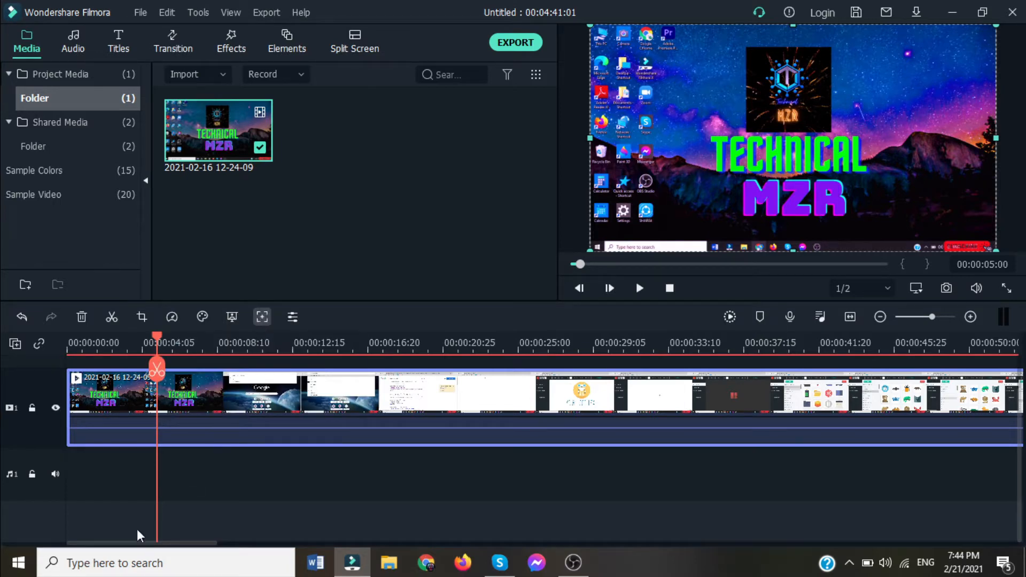
click(262, 316)
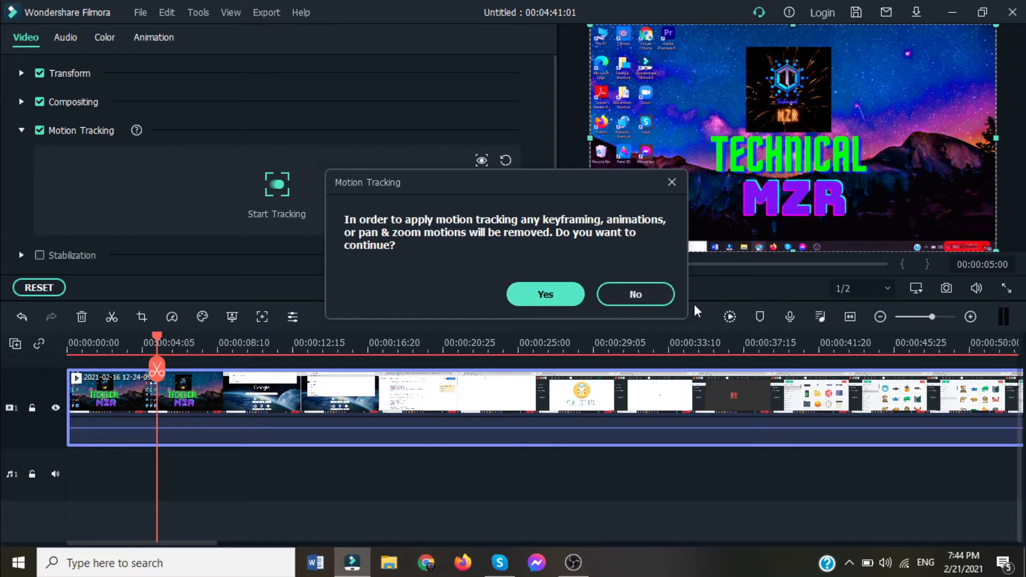
click(636, 295)
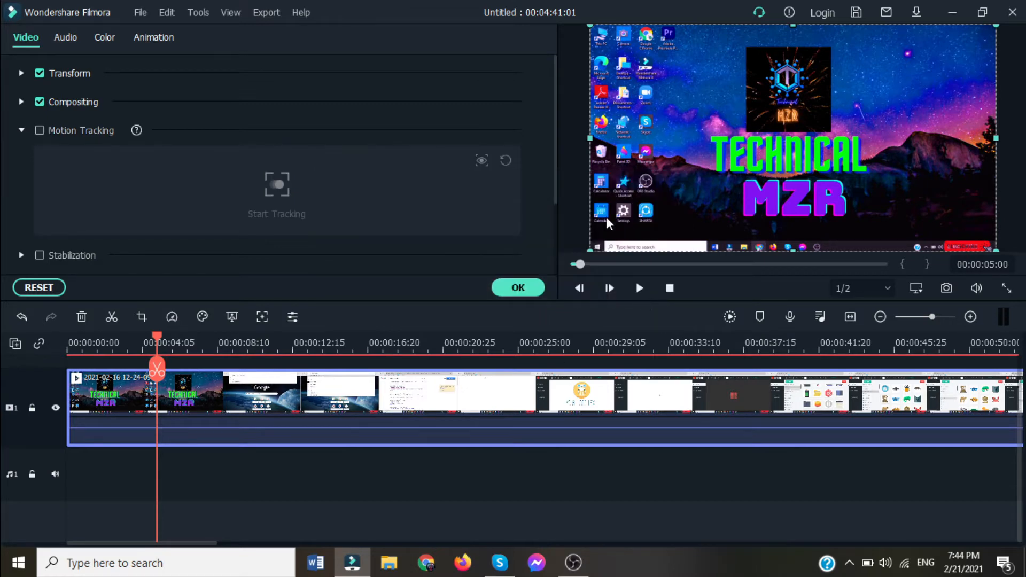
click(504, 292)
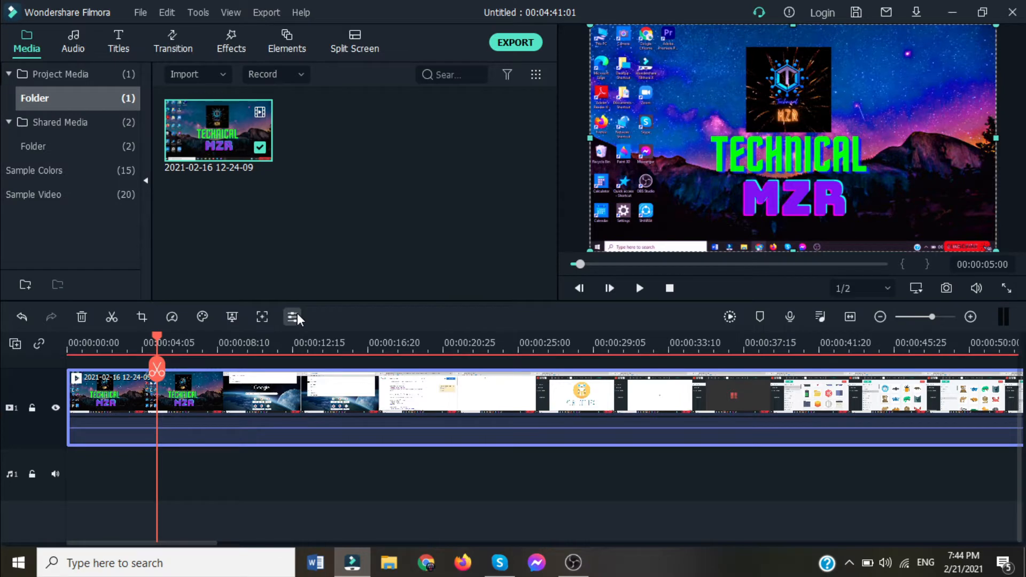
Review the video clip's editing properties and enable Remove background noise for its audio.
click(293, 317)
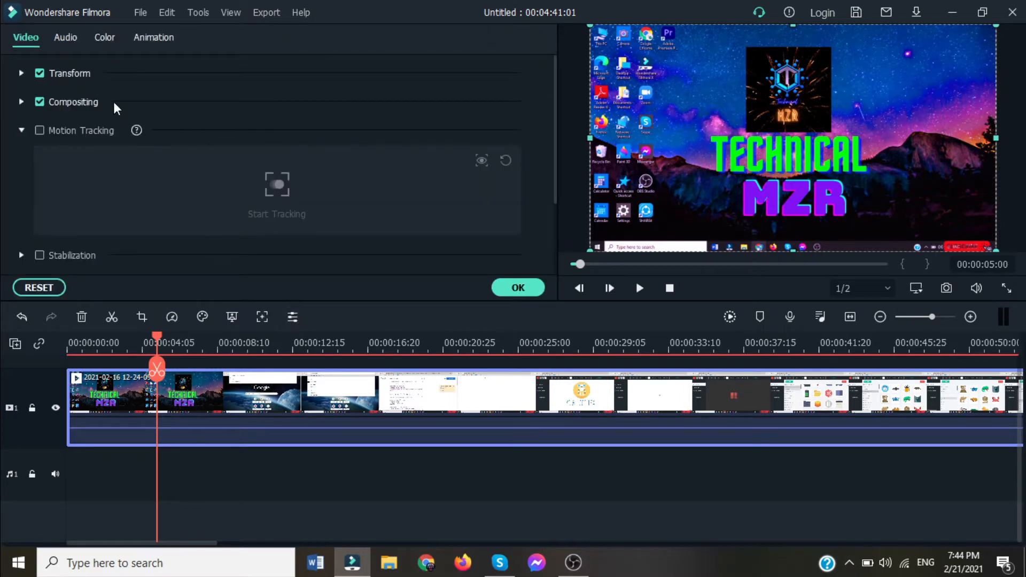
scroll(155, 139, down, 4)
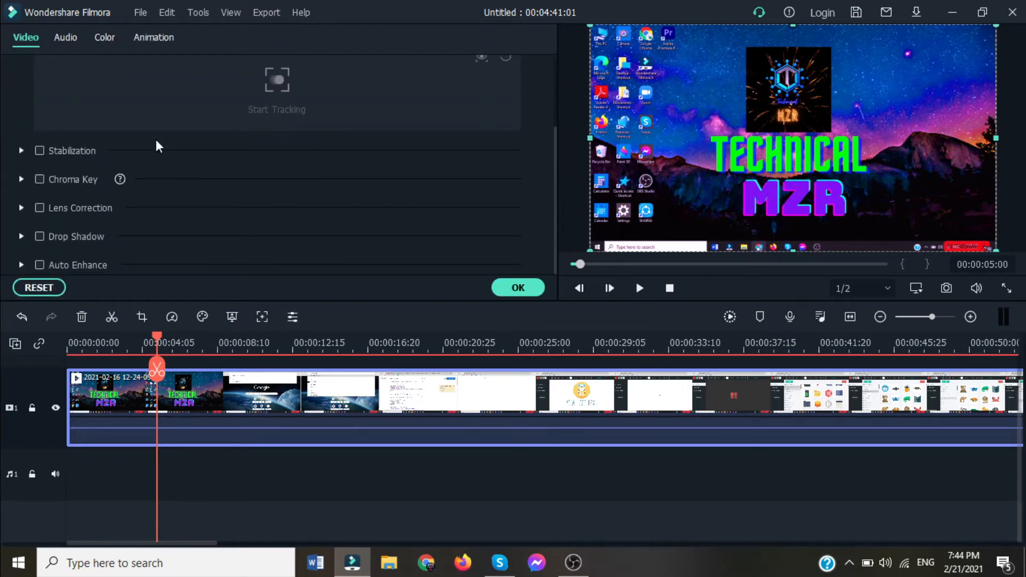
scroll(155, 139, up, 1)
scroll(64, 174, down, 1)
click(66, 37)
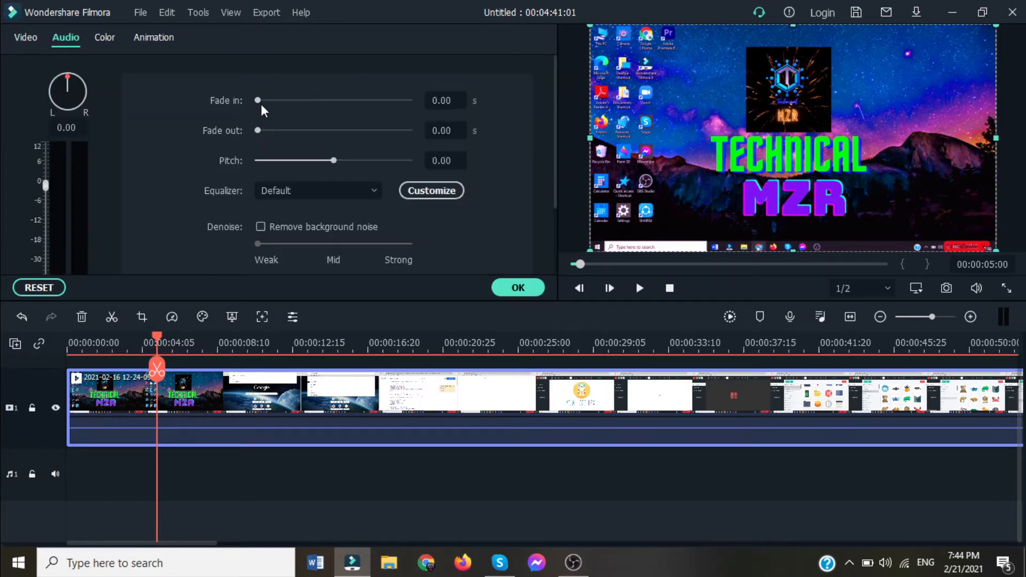
click(261, 227)
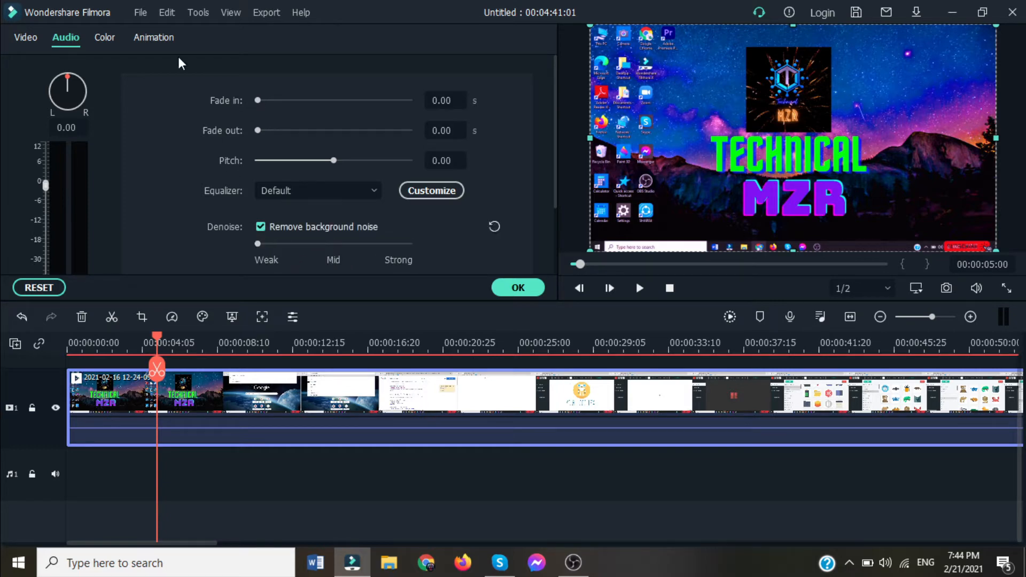
Apply the Vortex Out animation preset to the video clip and play back the result from the start of the timeline.
click(106, 37)
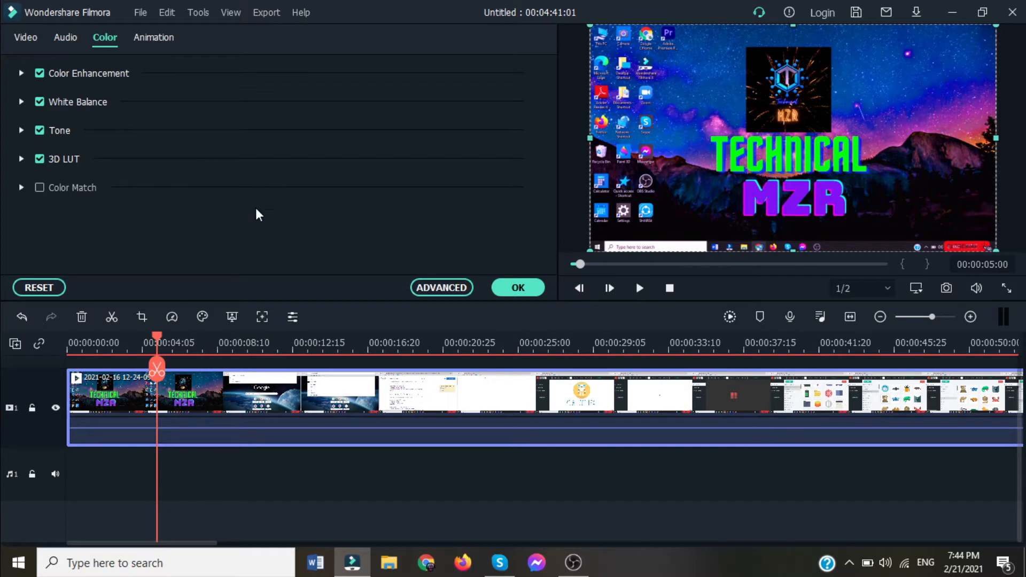
click(160, 42)
scroll(373, 196, down, 3)
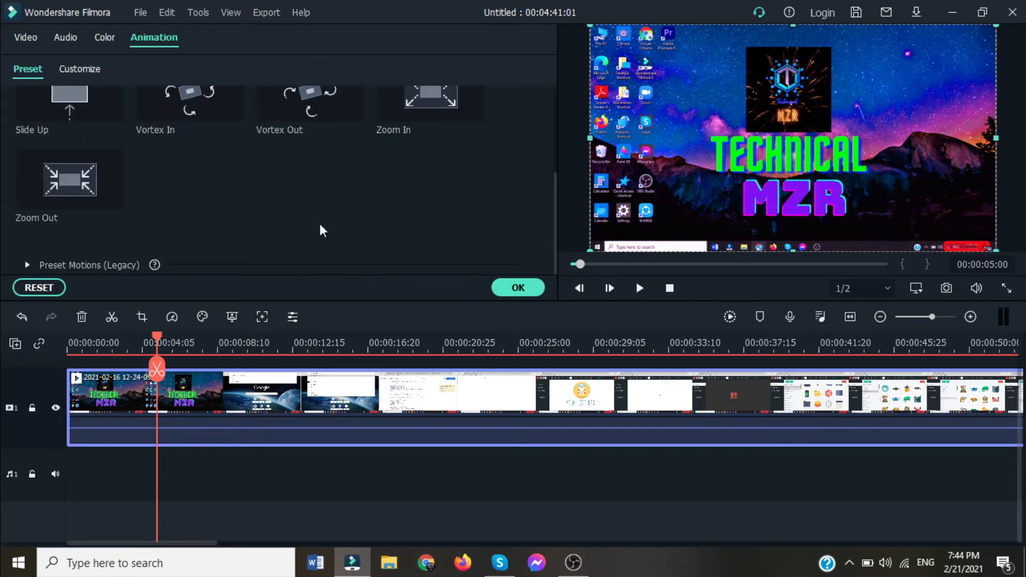
click(300, 104)
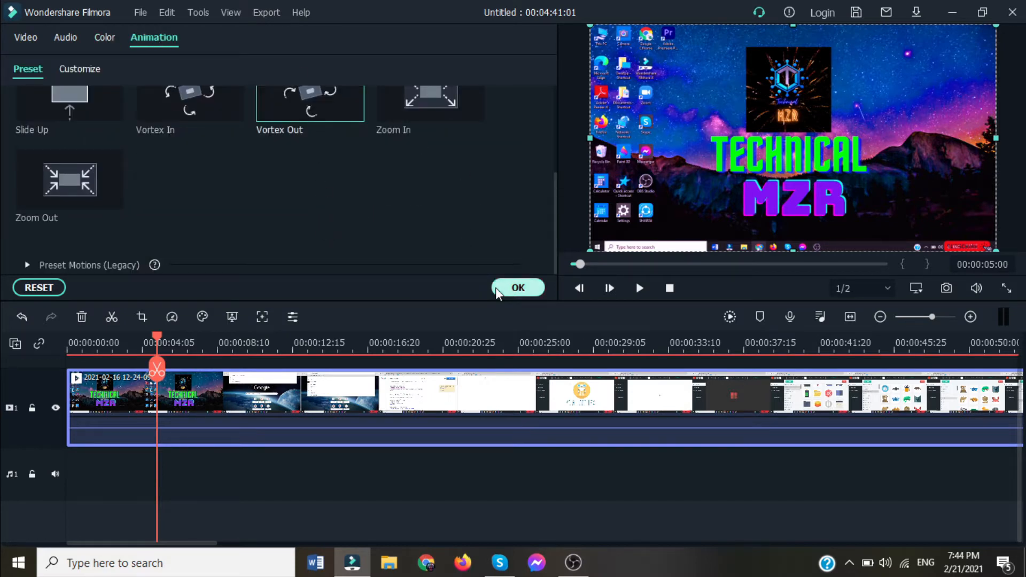
click(516, 287)
drag(160, 336, 30, 343)
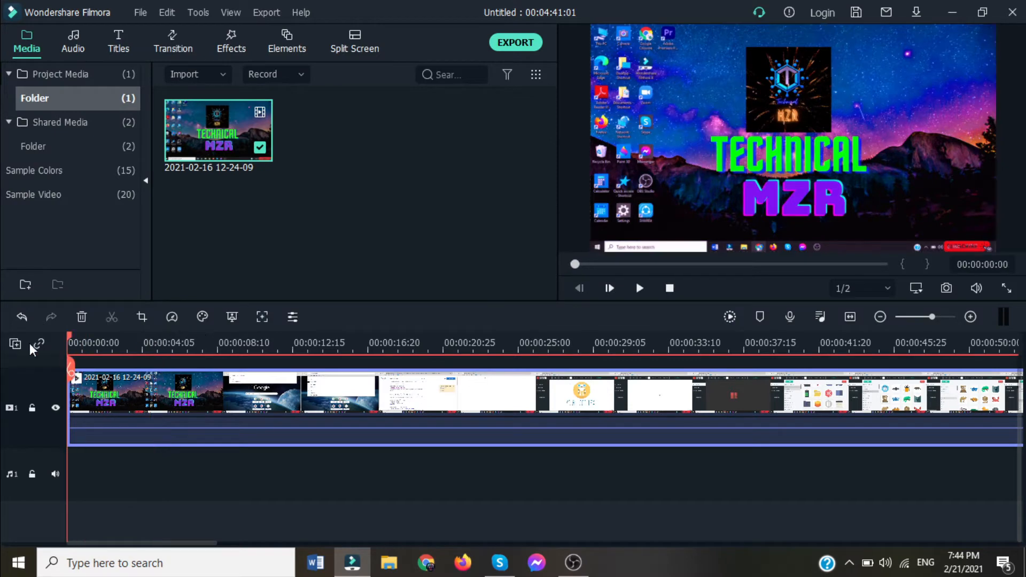
click(639, 288)
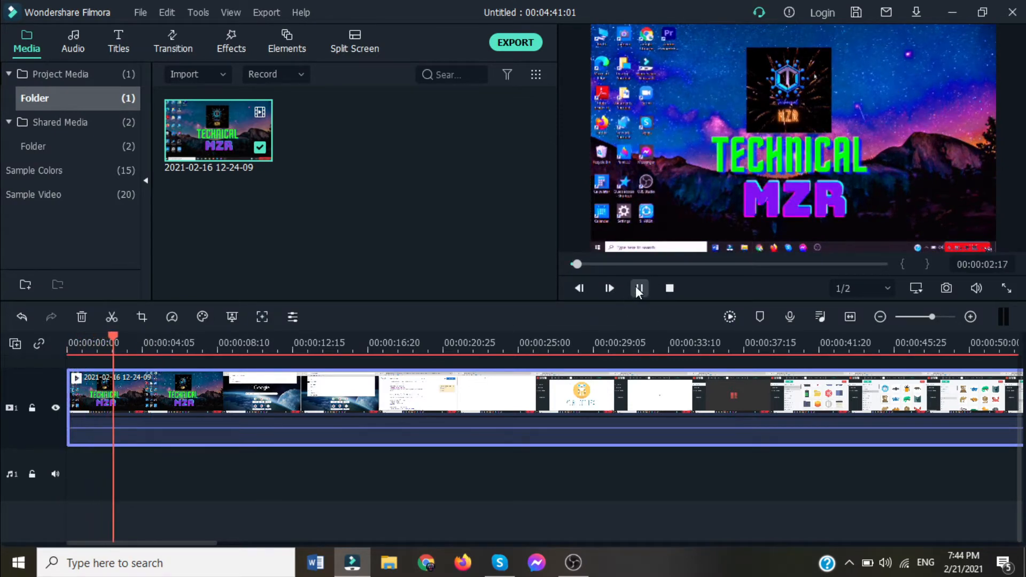
click(639, 289)
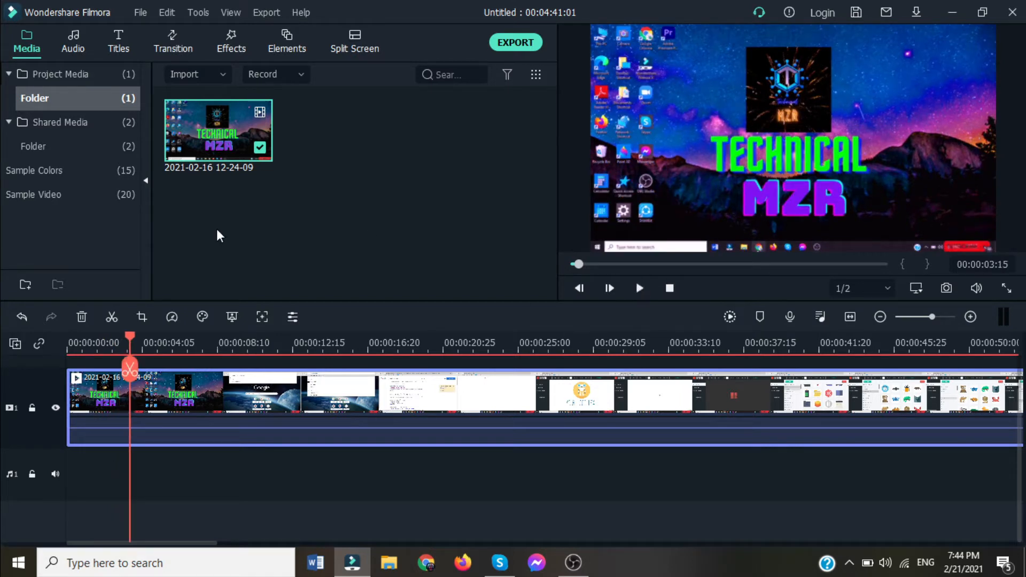
Add the included Blue city lights music to the audio track at the start of the timeline and return the playhead to the beginning.
click(76, 44)
scroll(320, 214, down, 10)
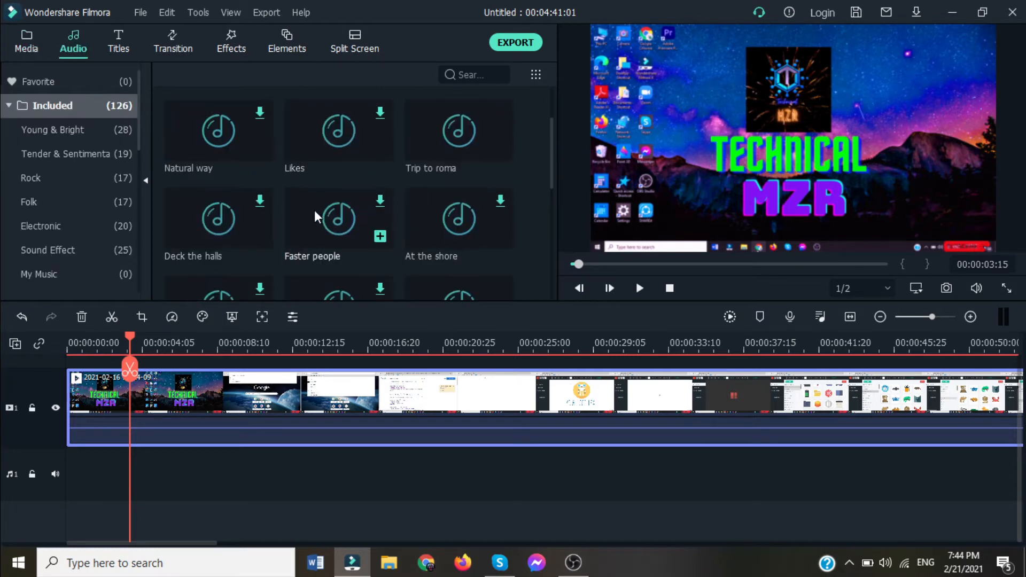
scroll(307, 204, down, 4)
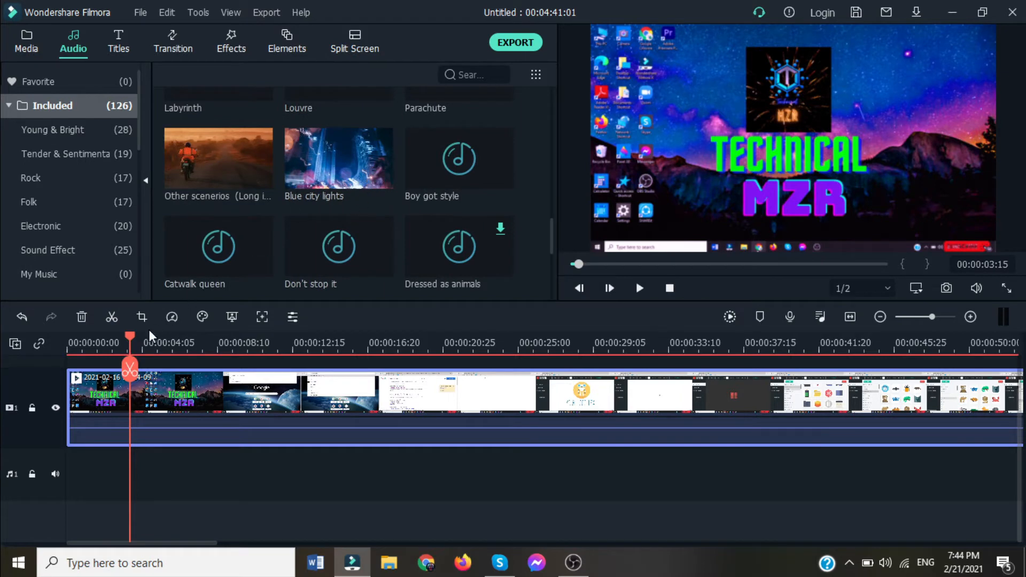
drag(131, 334, 78, 345)
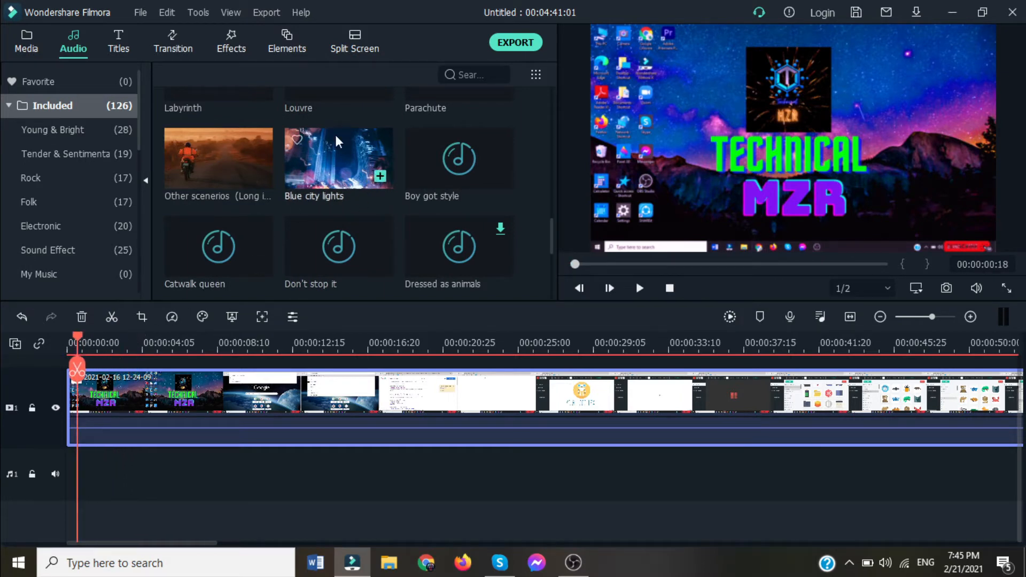
drag(335, 133, 53, 459)
drag(78, 342, 17, 344)
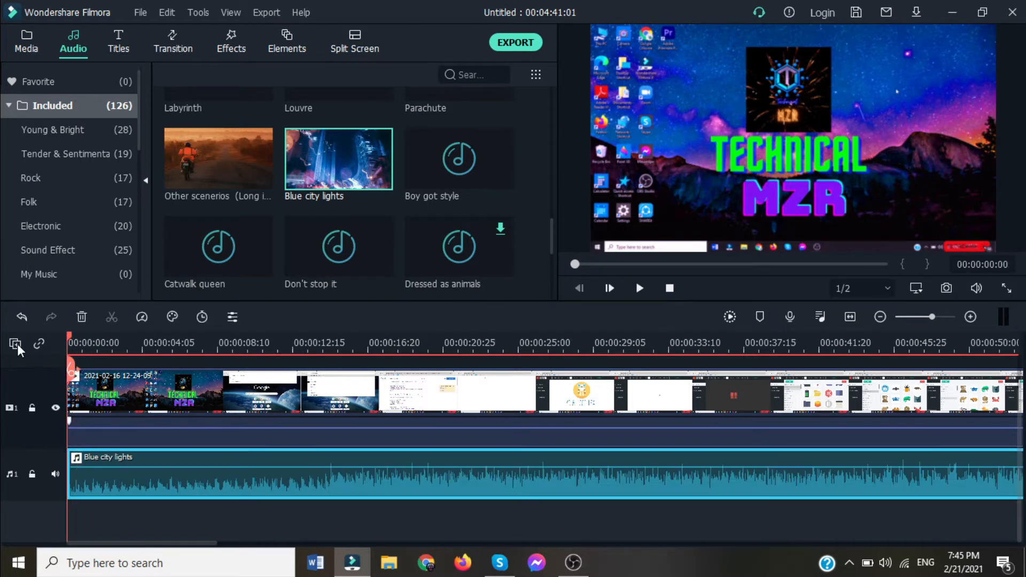
Set the Blue city lights equalizer to Rock'n'Roll, enable Remove background noise, and preview the music with the video.
mouse_move(124, 470)
mouse_down()
mouse_move(124, 452)
mouse_move(134, 455)
mouse_up()
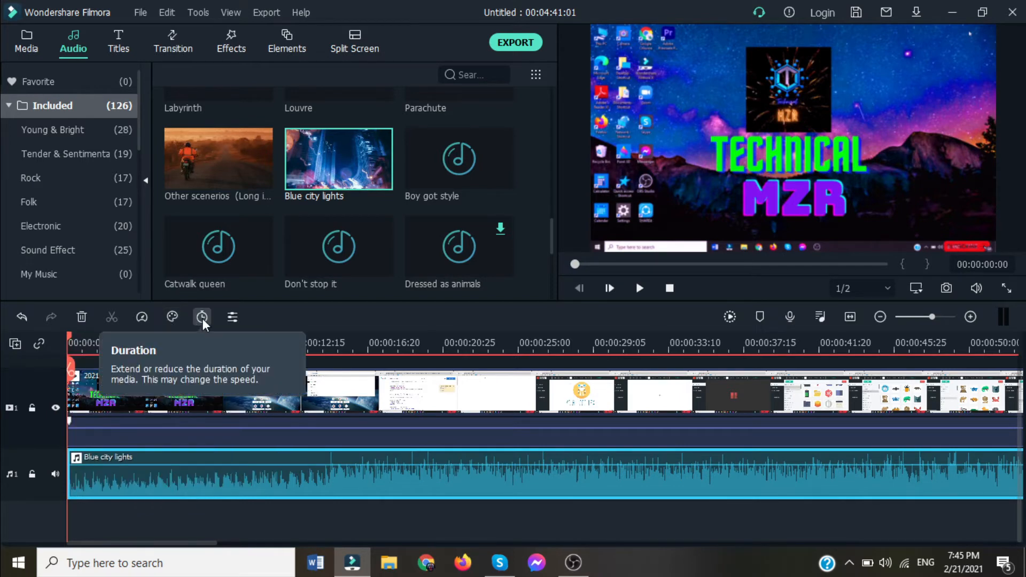
click(229, 317)
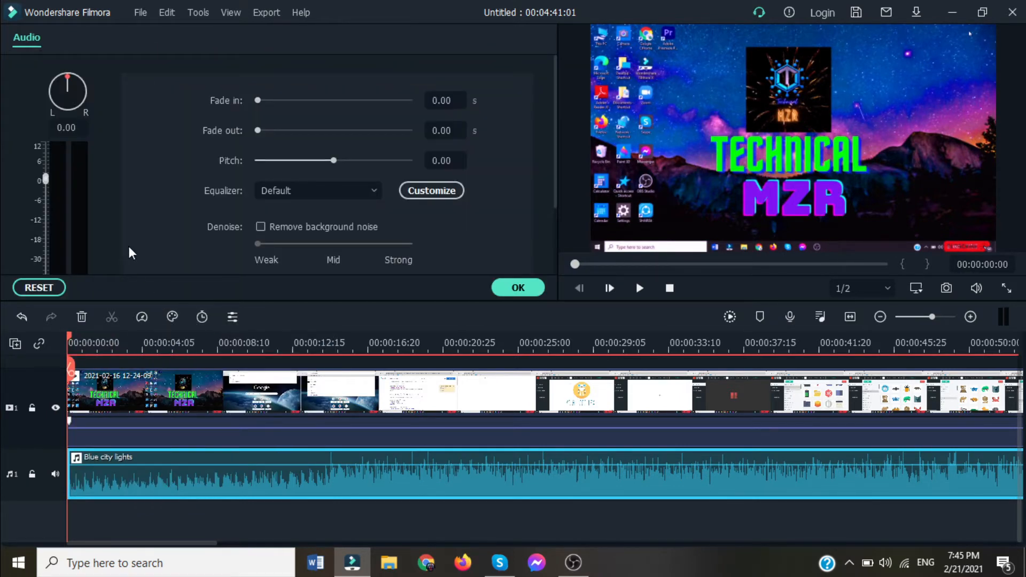
drag(335, 160, 361, 162)
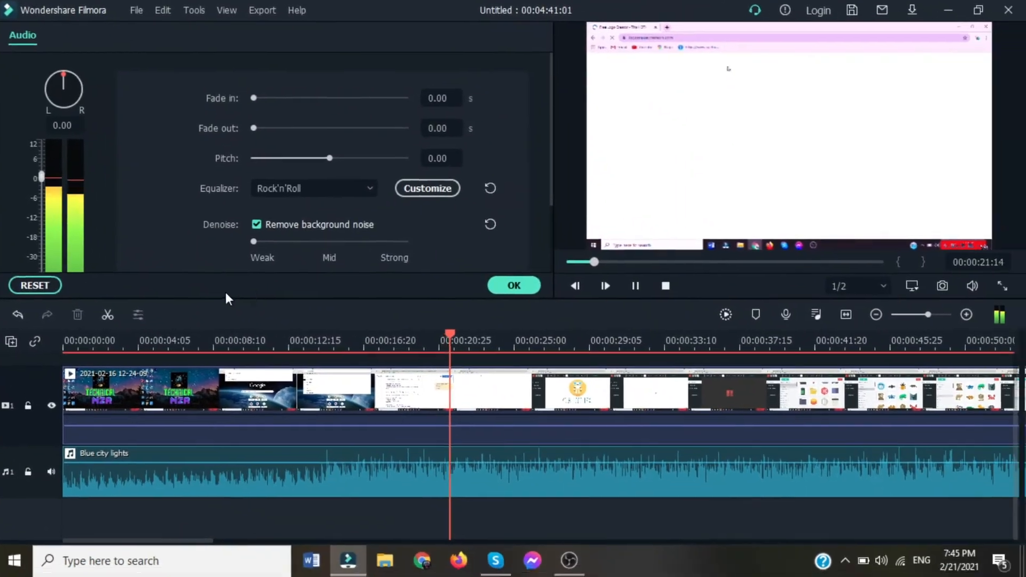
click(514, 285)
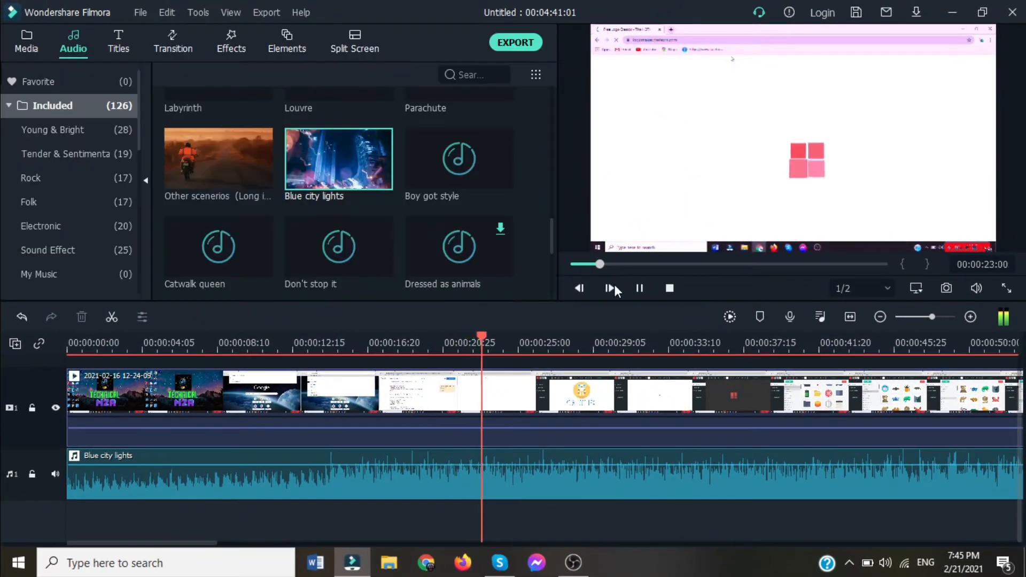
click(639, 288)
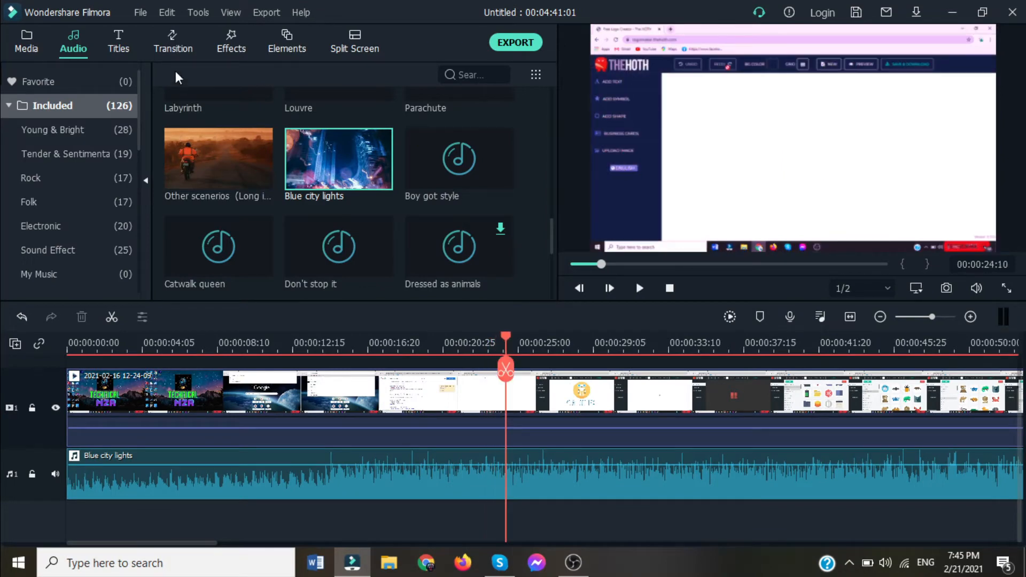
Browse the title and opener presets and add Title 27 above the video at 00:00:24:10.
click(119, 56)
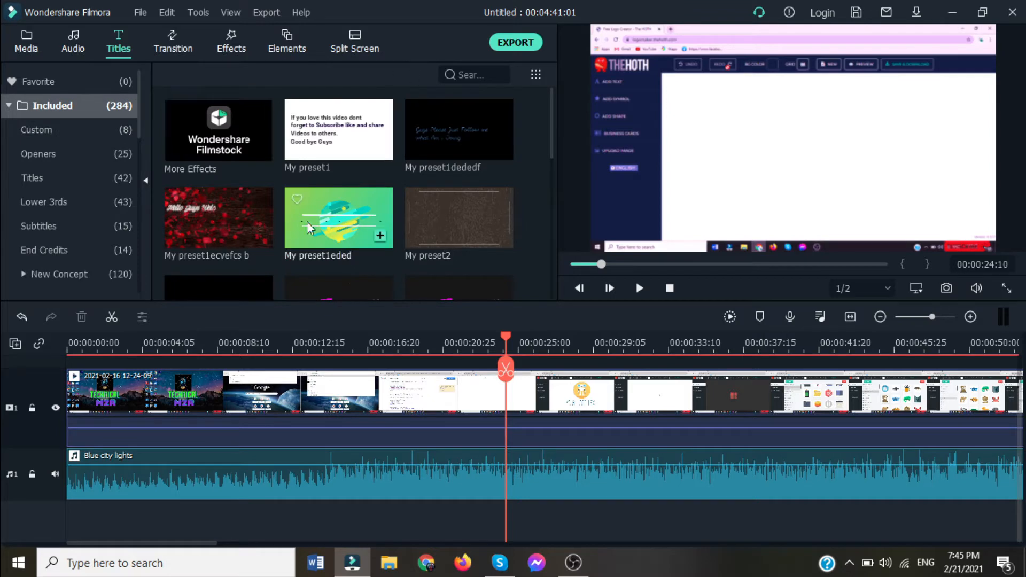
scroll(228, 216, down, 8)
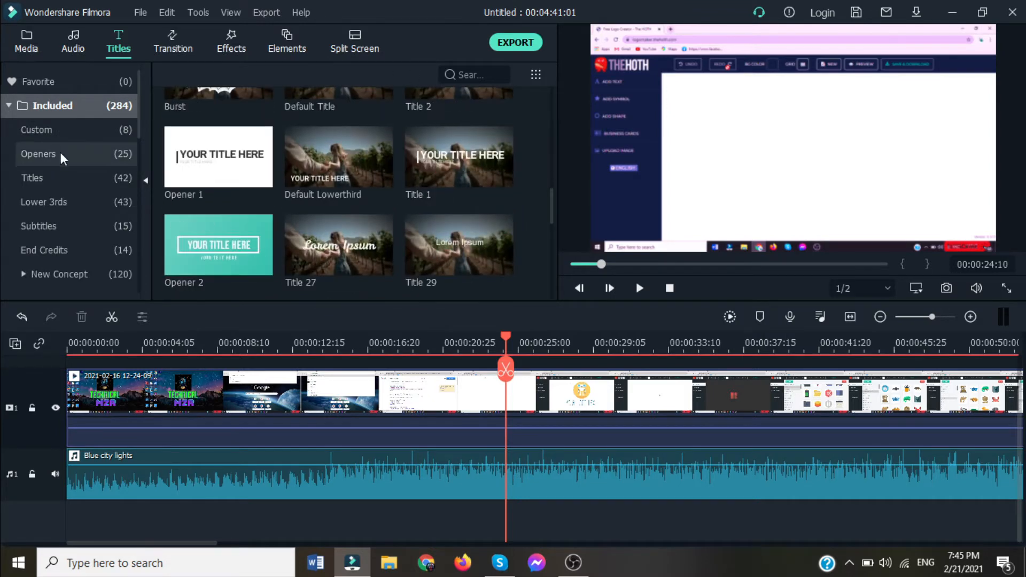
click(56, 151)
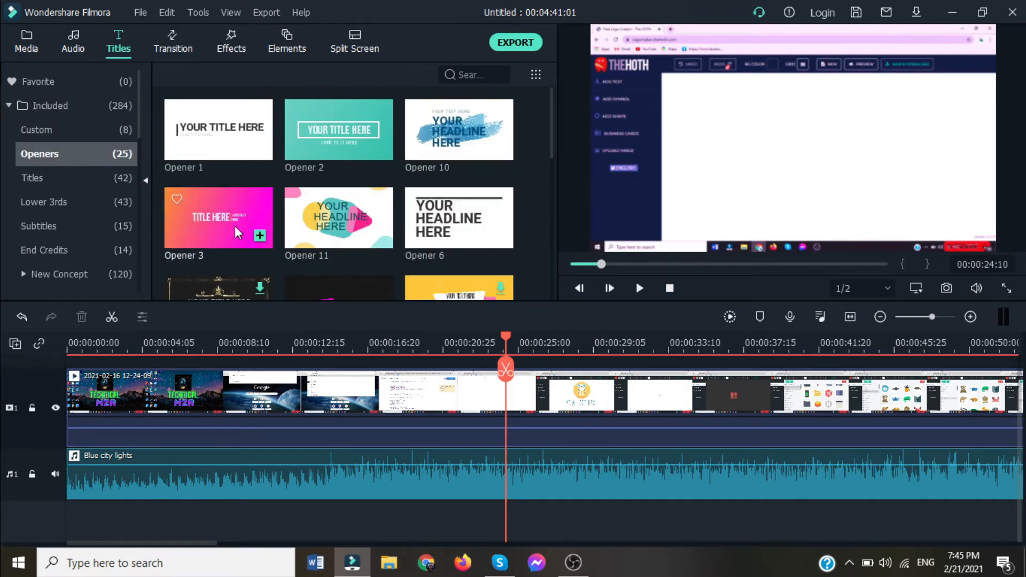
click(72, 180)
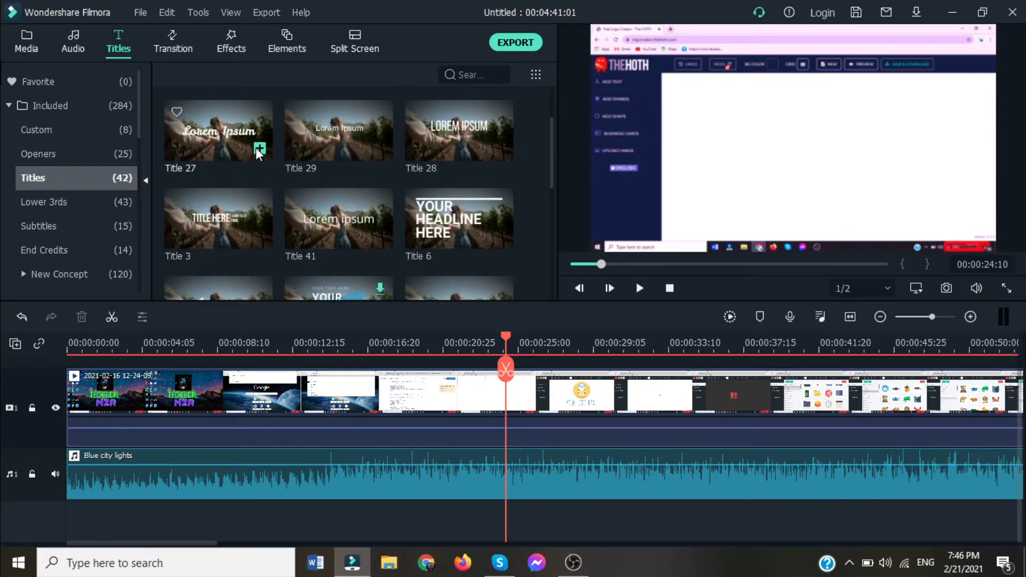
click(259, 149)
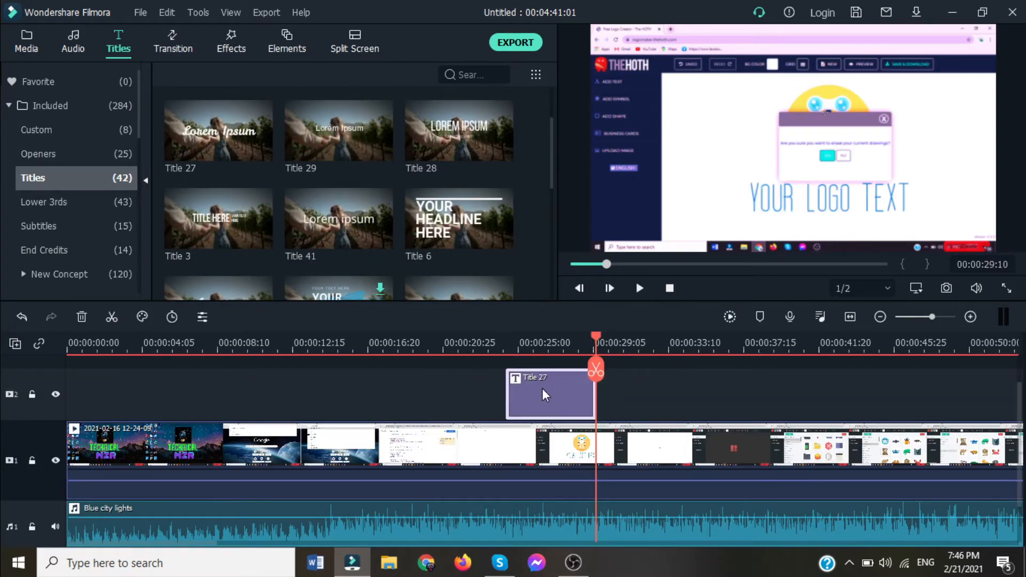
Open Title 27 for advanced editing and replace its placeholder text with "Hello Guys".
right_click(542, 389)
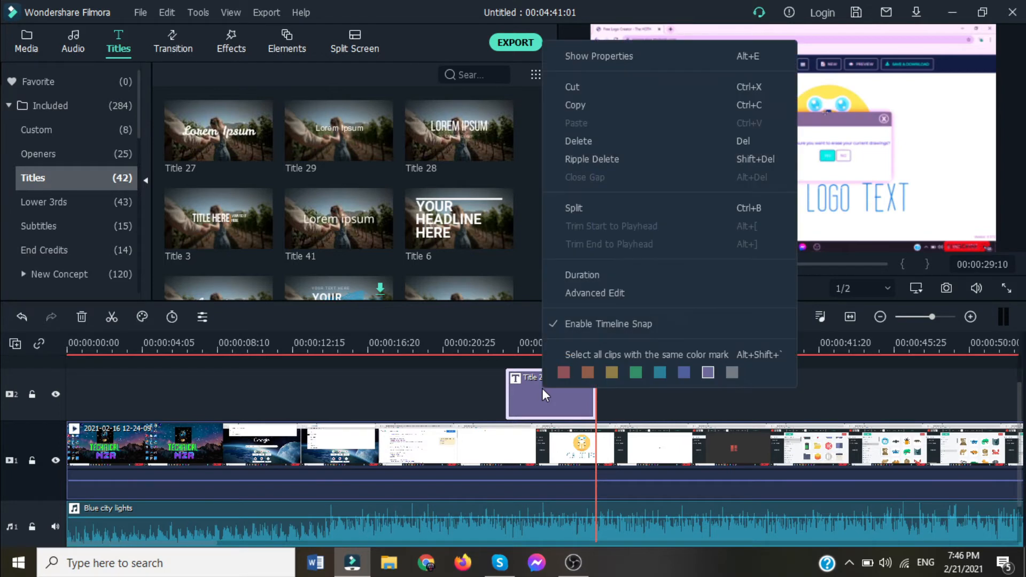
click(566, 293)
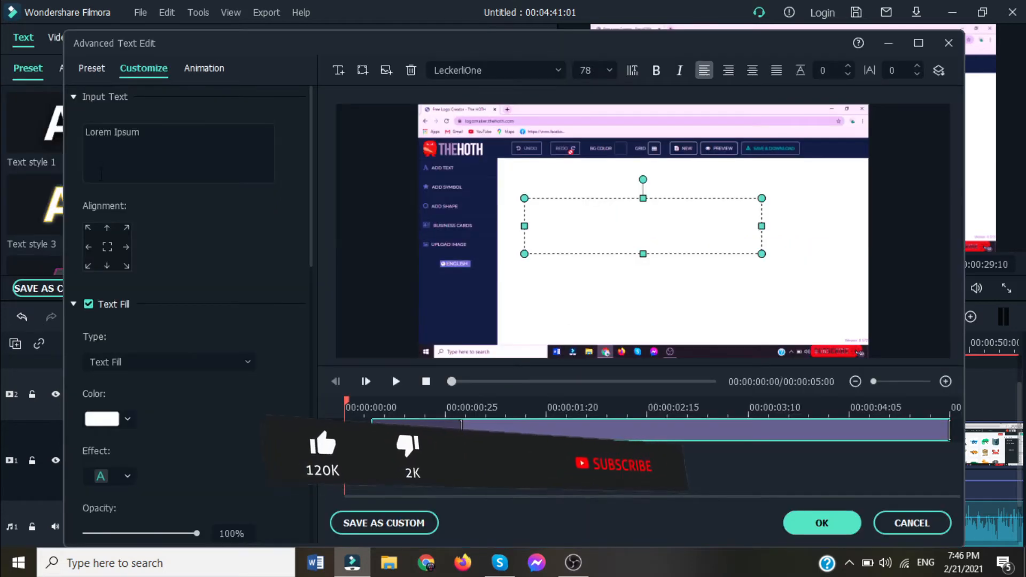
click(101, 174)
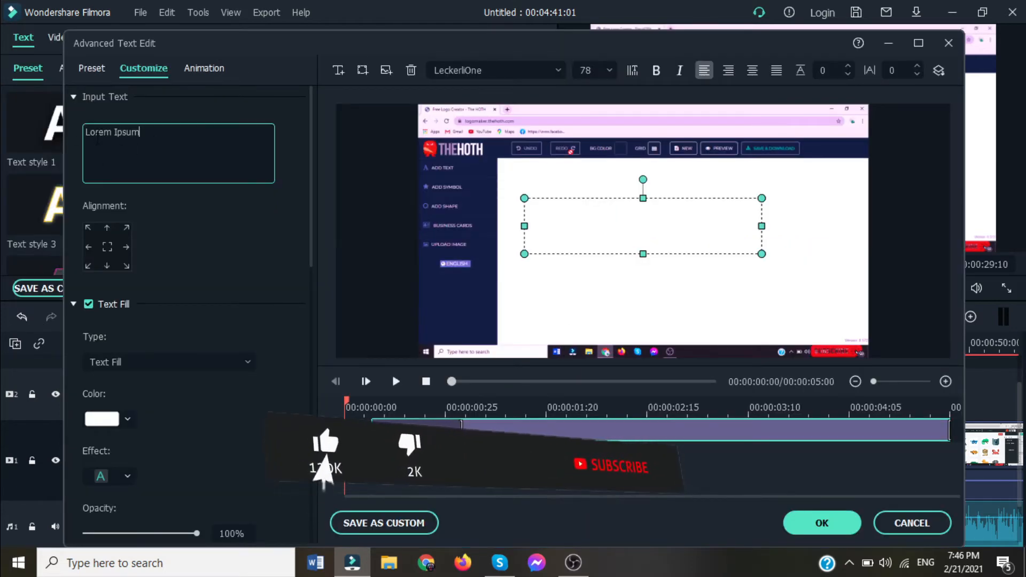
drag(141, 131, 83, 133)
text(Hello)
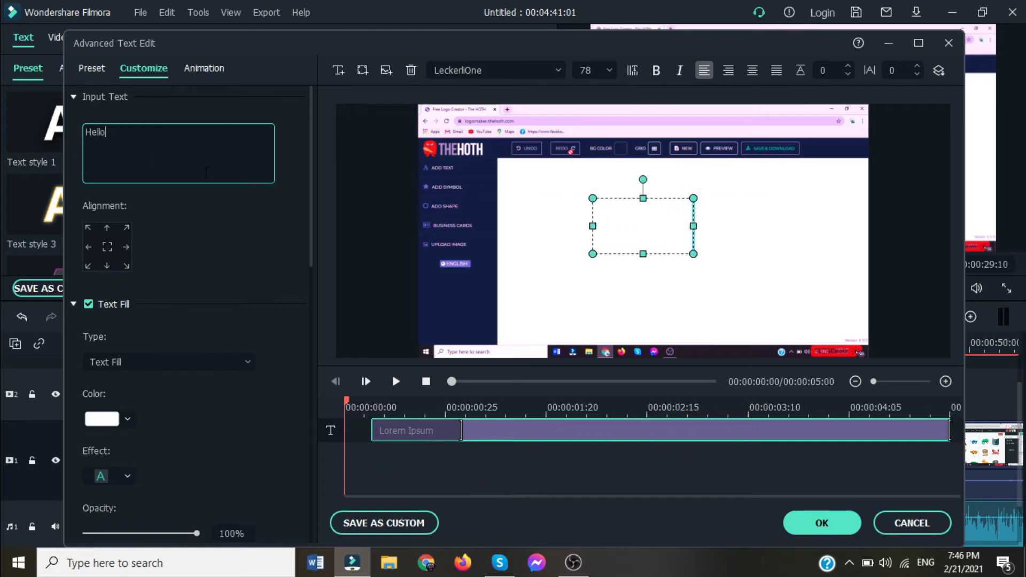
text( Guys)
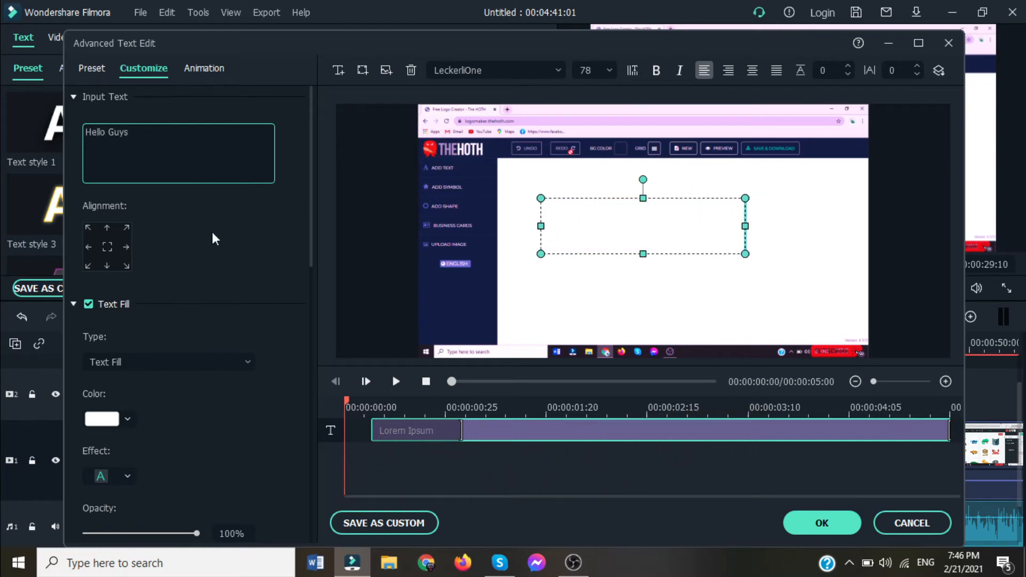
Set the title's text fill color to black and apply the thick, bold letter effect.
click(127, 420)
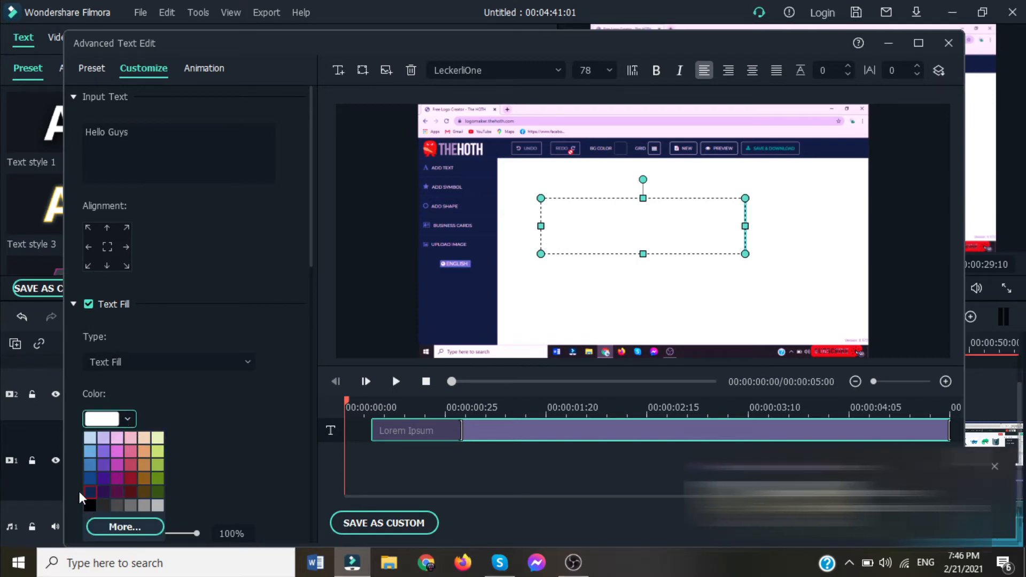
click(89, 505)
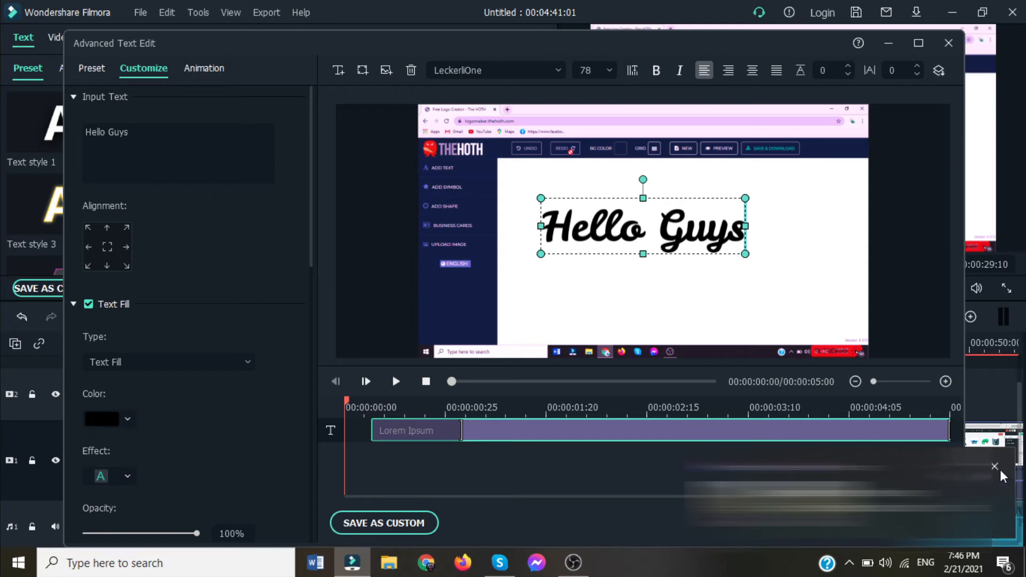
scroll(184, 438, down, 1)
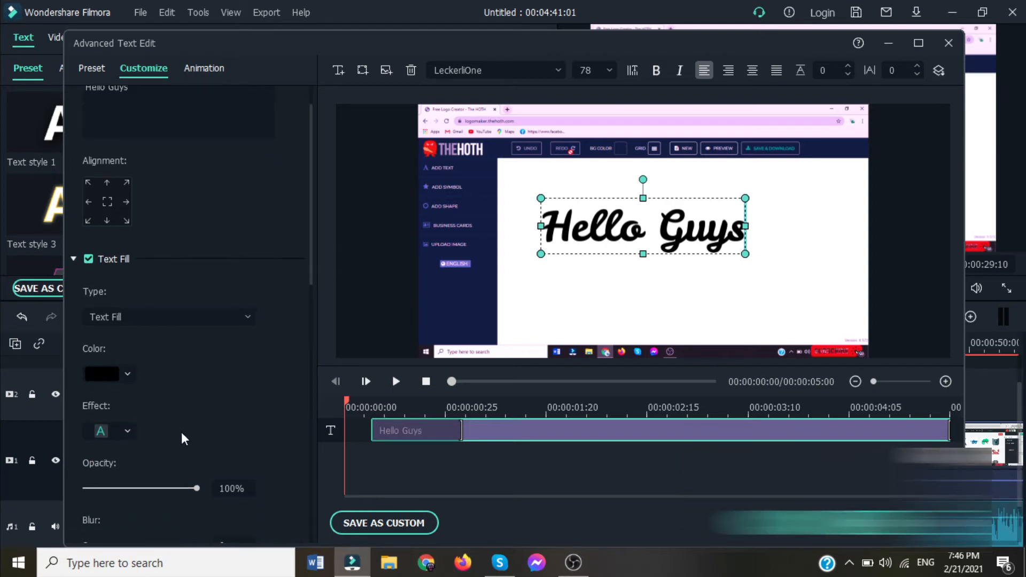
click(132, 429)
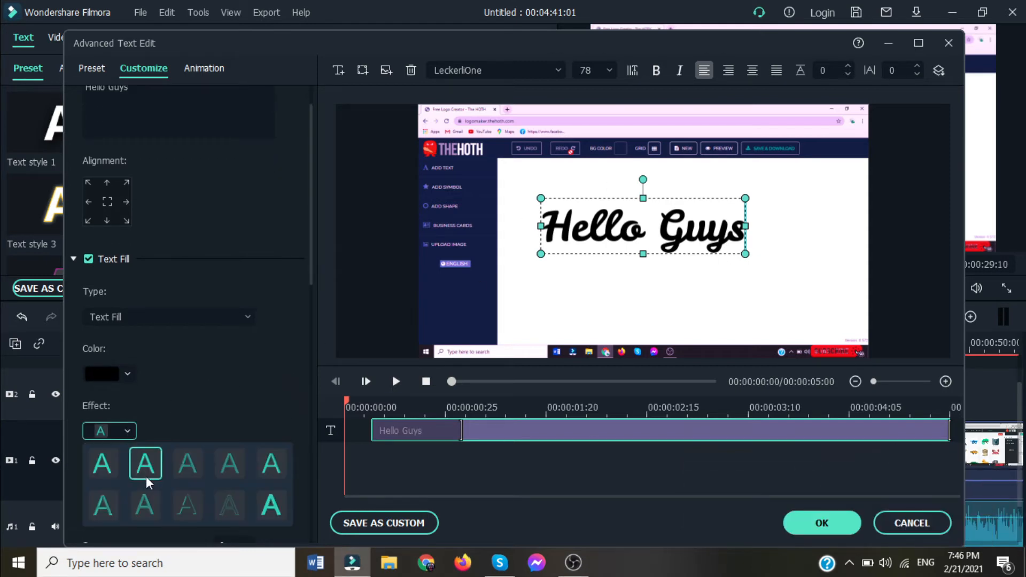
click(273, 506)
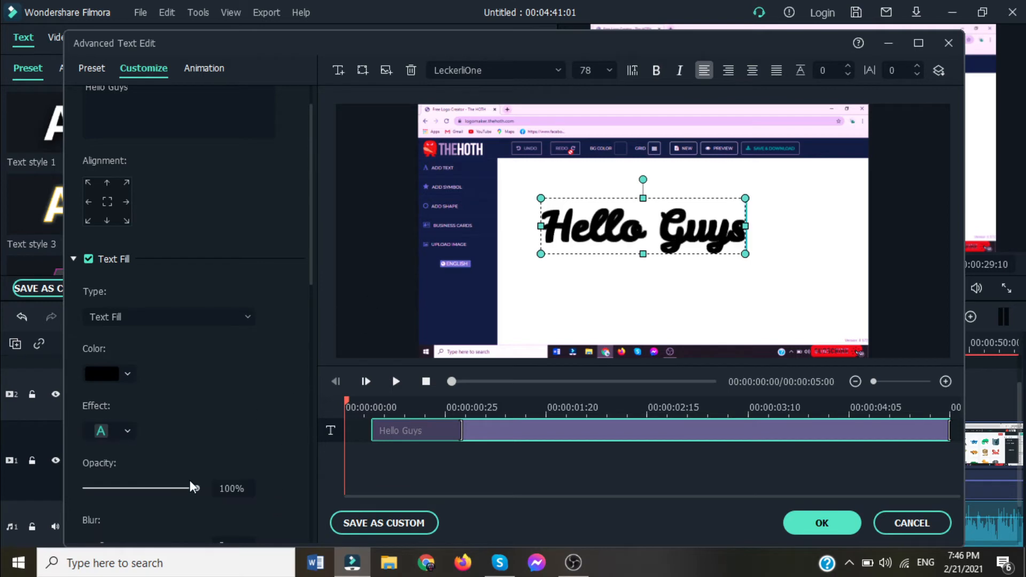
Try the title text's opacity and blur controls, and toggle its text fill off and on.
mouse_move(195, 489)
mouse_down()
mouse_move(126, 488)
mouse_move(206, 488)
mouse_up()
scroll(214, 475, down, 1)
drag(106, 529, 64, 532)
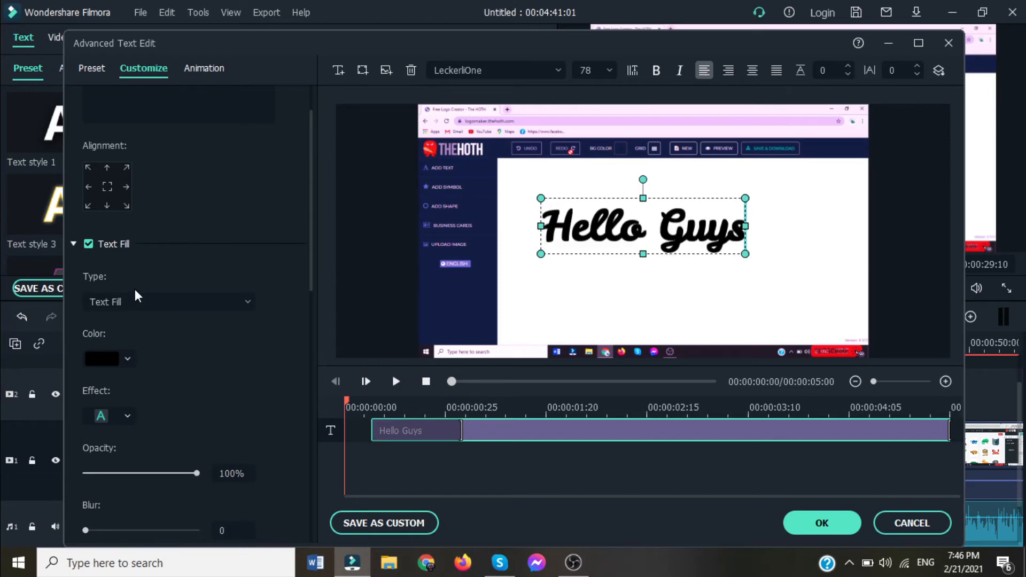
scroll(135, 293, up, 4)
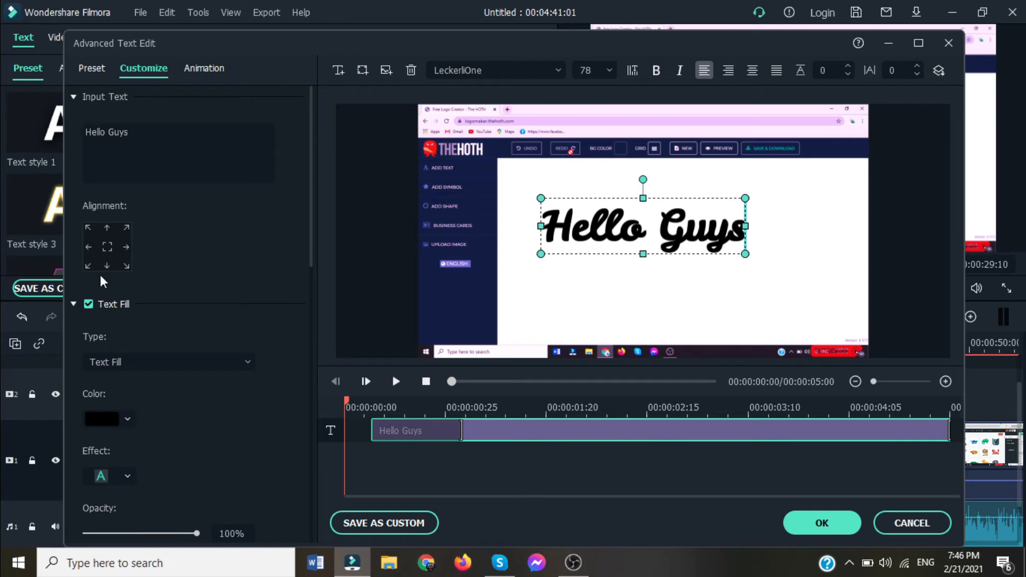
click(89, 304)
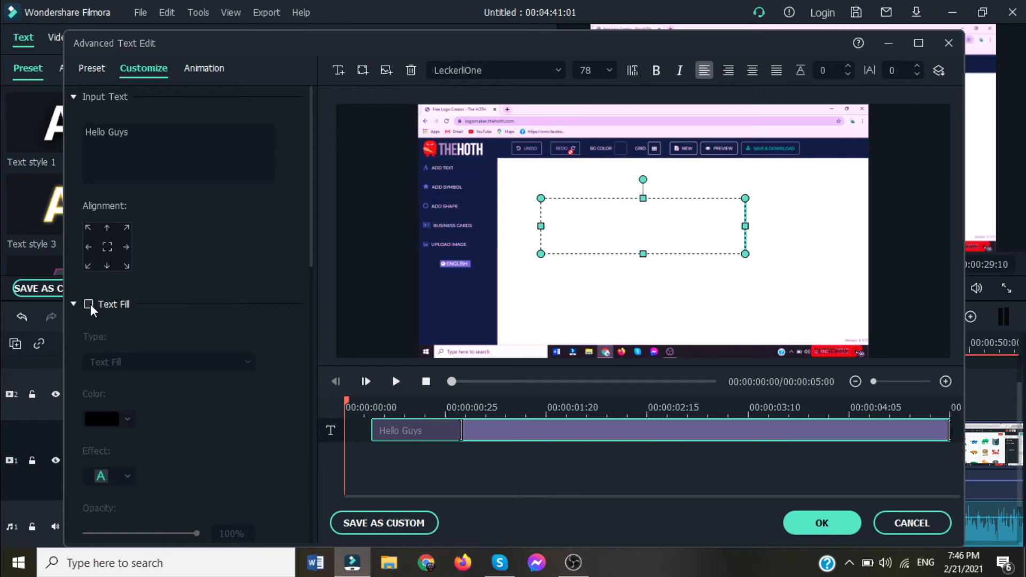
click(89, 305)
Apply the Up Insert animation to the title and format its text as bold, italic and left-aligned.
click(204, 76)
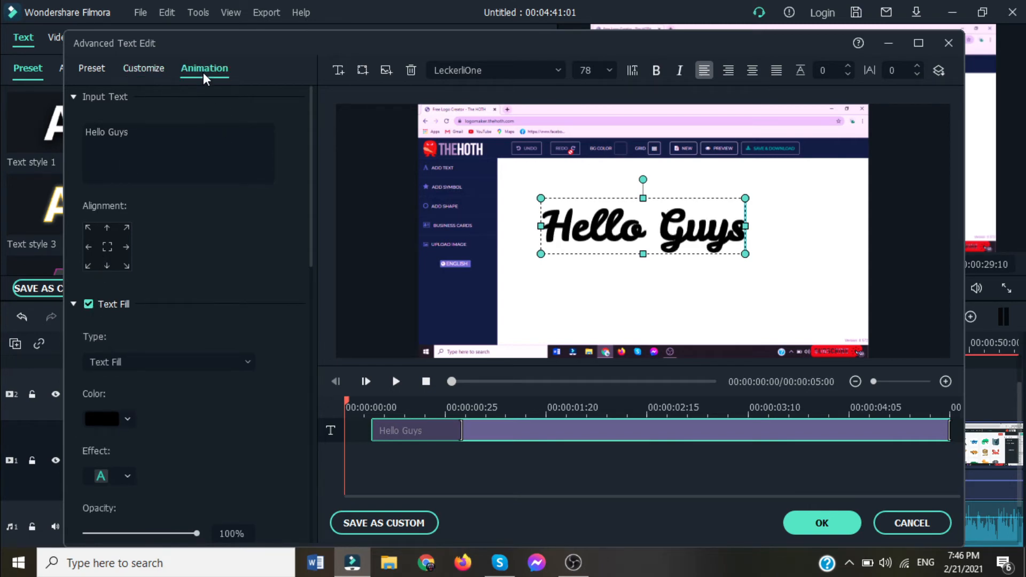
click(225, 287)
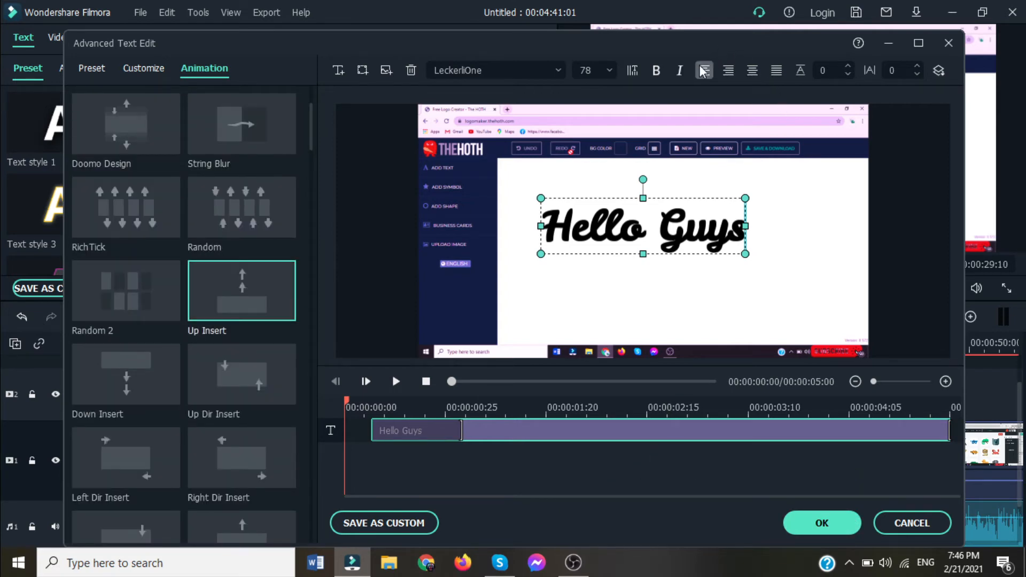
click(679, 70)
click(655, 71)
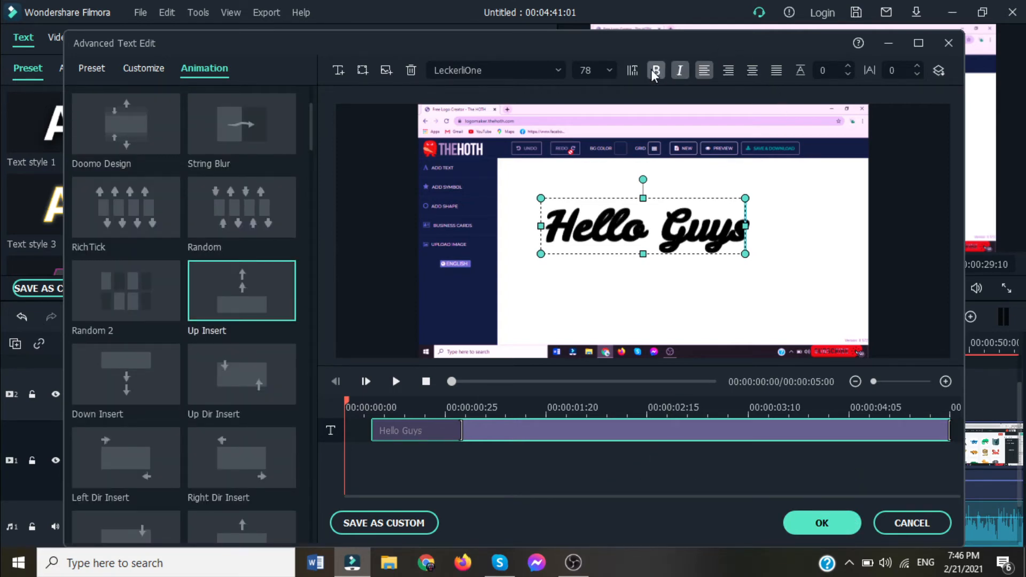
click(752, 72)
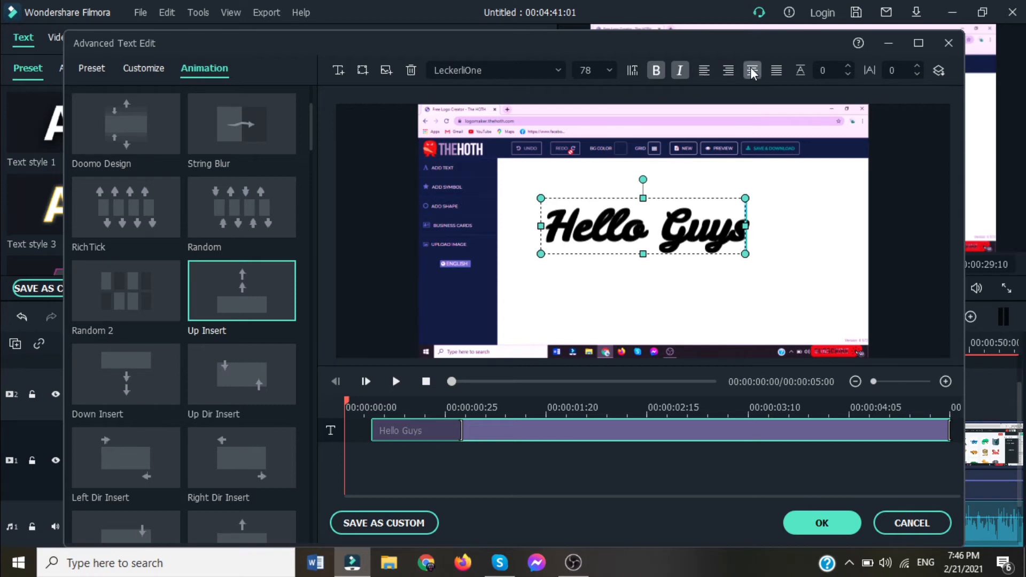
click(703, 72)
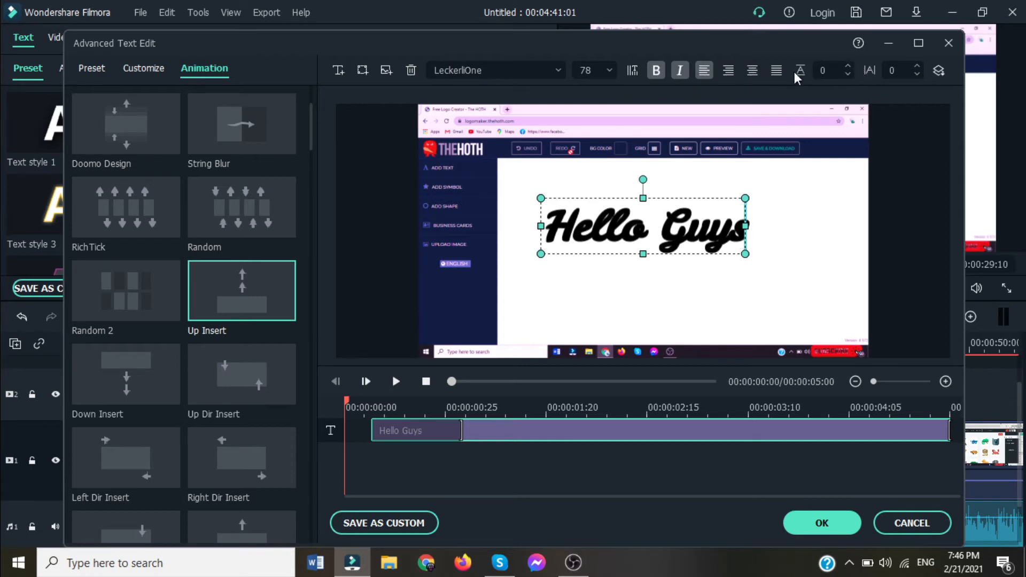
Change the title font to Knewave and accept the title edits to return to the timeline.
click(558, 72)
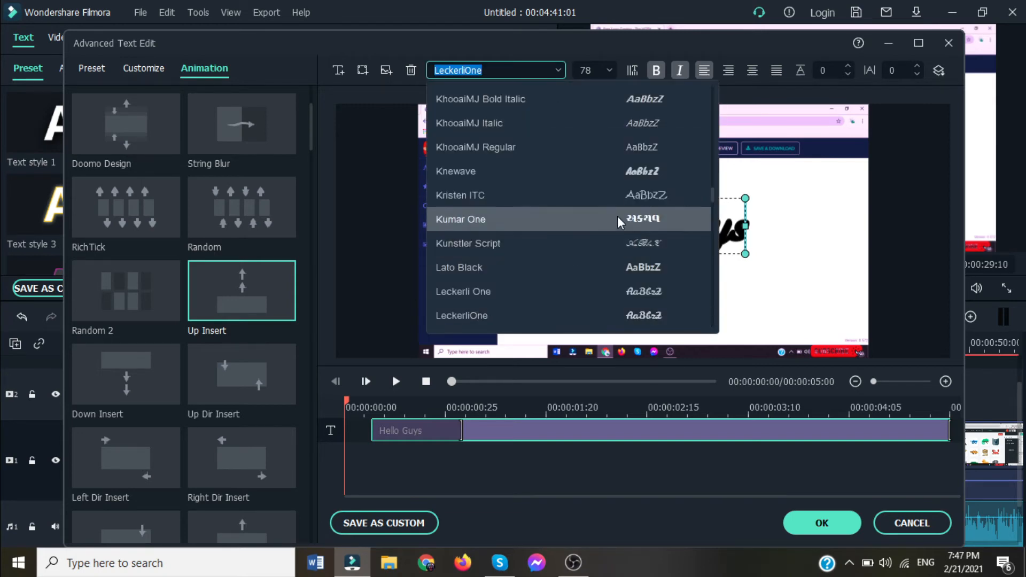
click(630, 172)
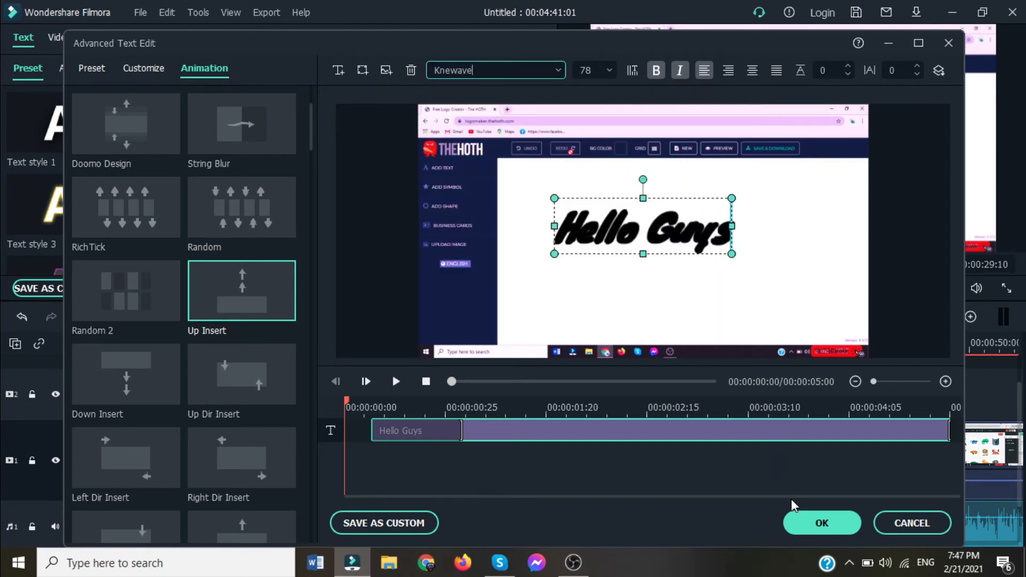
click(801, 526)
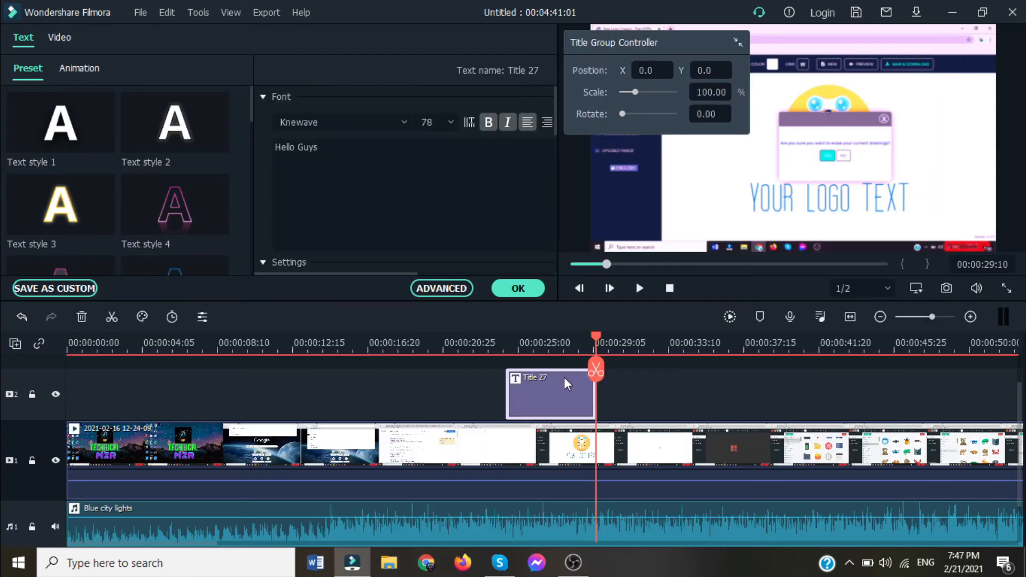
click(513, 292)
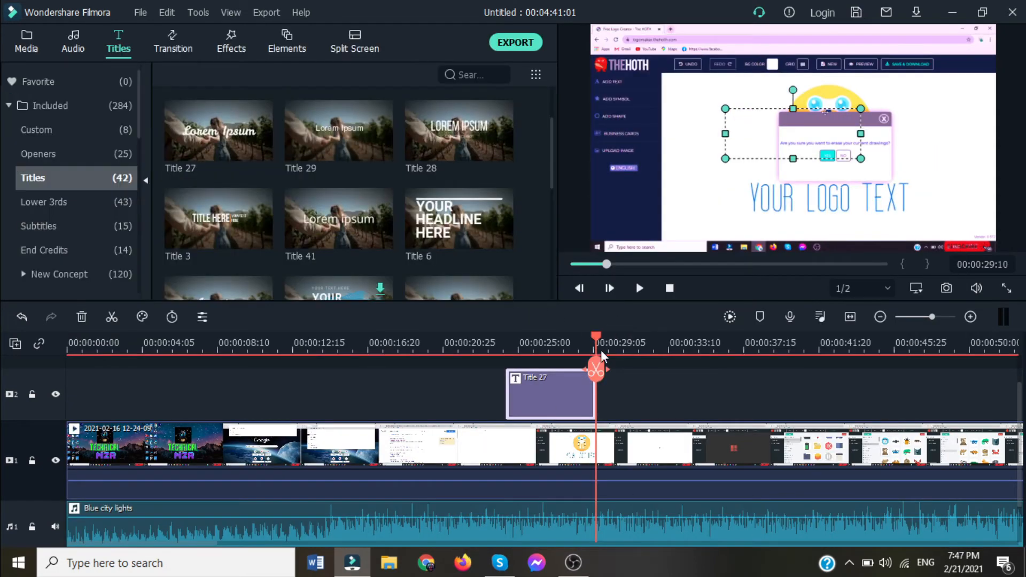
Play back the title over the video from just before its start on the timeline.
drag(595, 339, 501, 338)
click(639, 288)
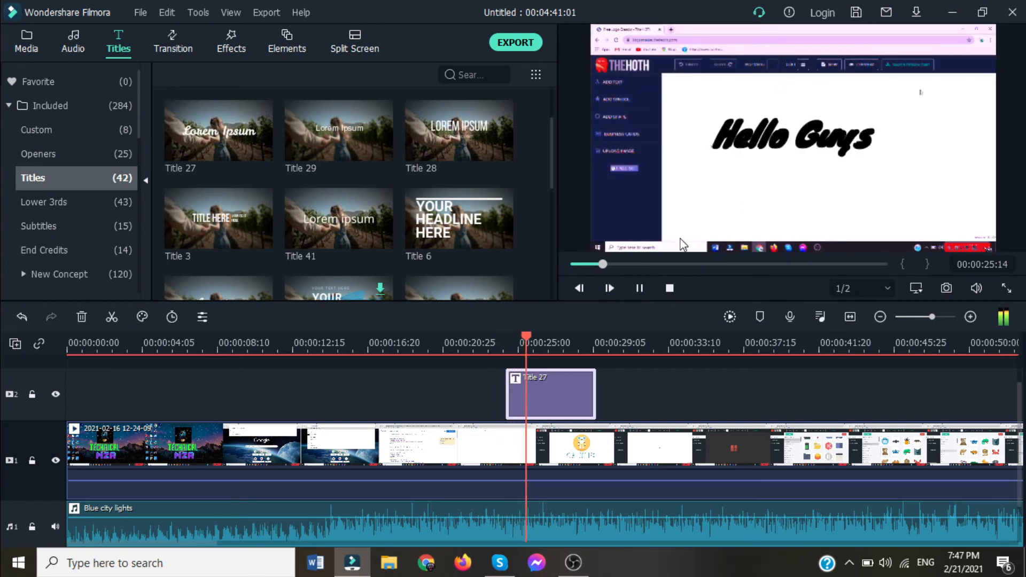
click(639, 288)
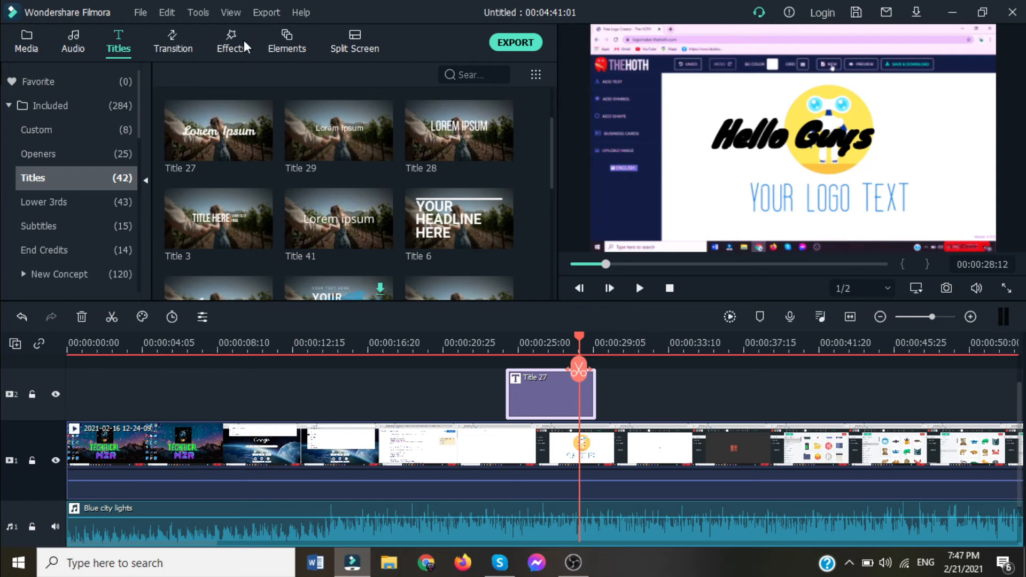
Bring up the transition presets and move the playhead beyond the title to about 00:00:32:15.
click(167, 55)
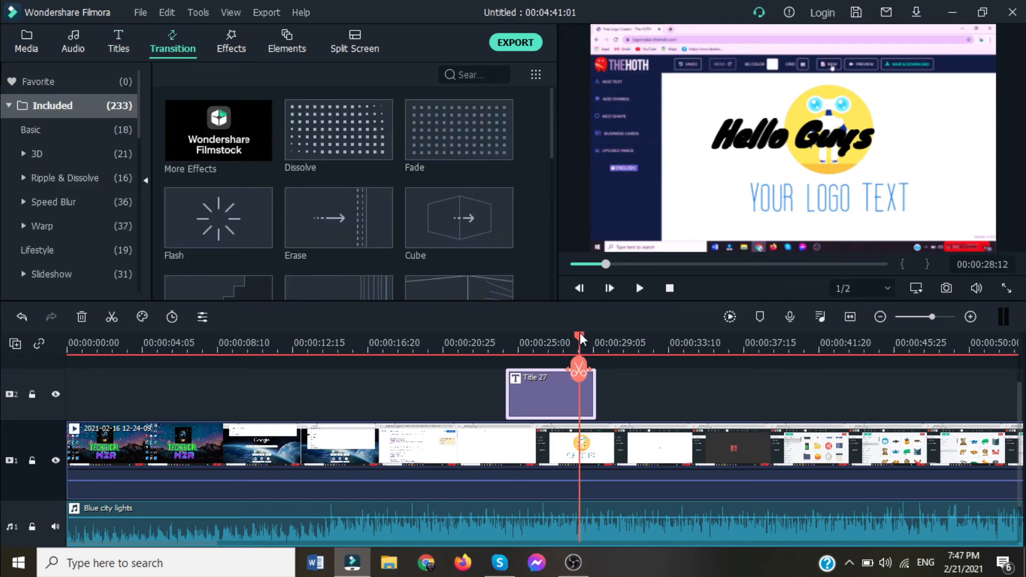
drag(581, 340, 652, 340)
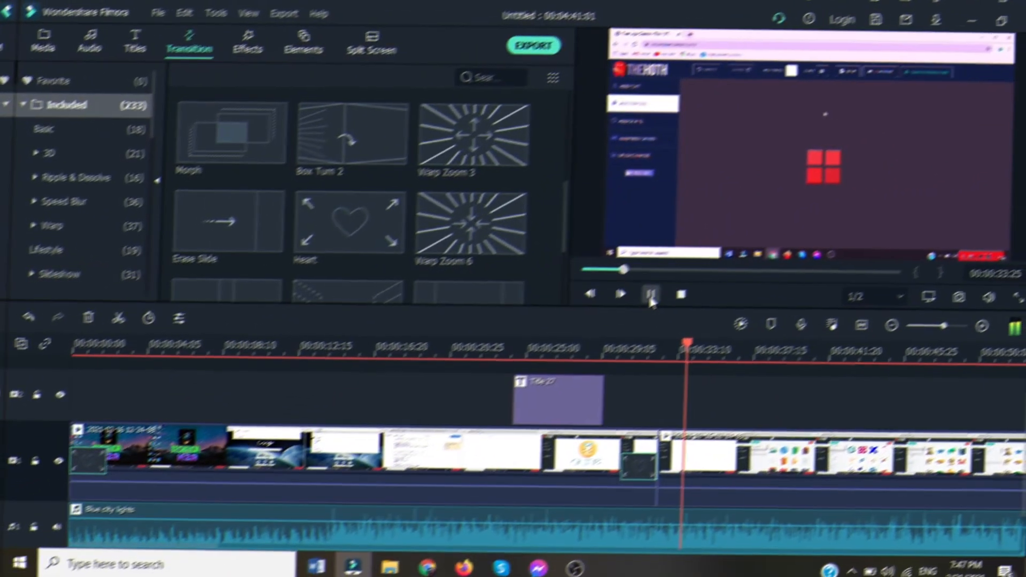
Move the second video clip away from the first, preview the Heart transition at the first clip's end, and rejoin the clips.
drag(694, 455, 761, 460)
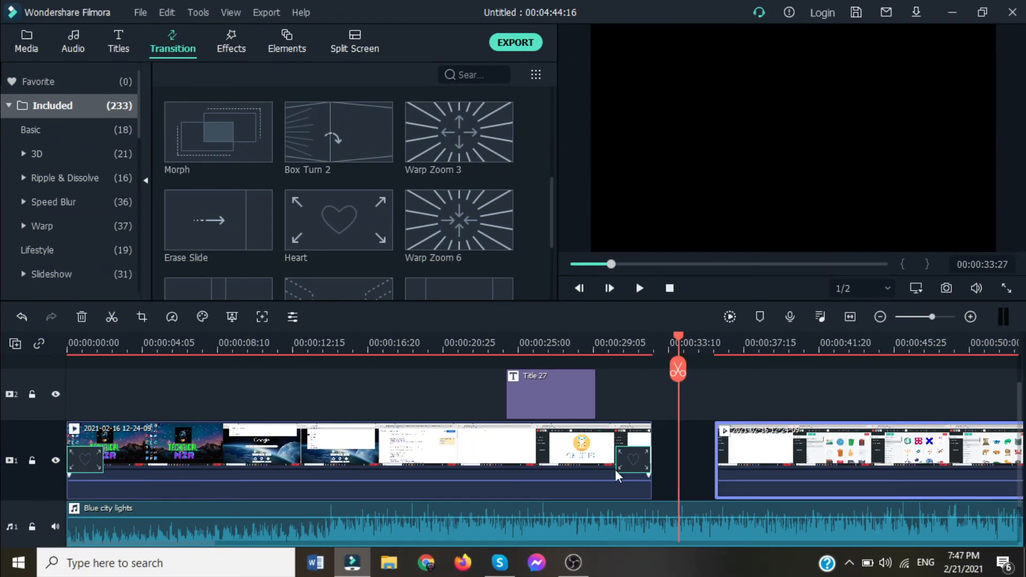
click(627, 466)
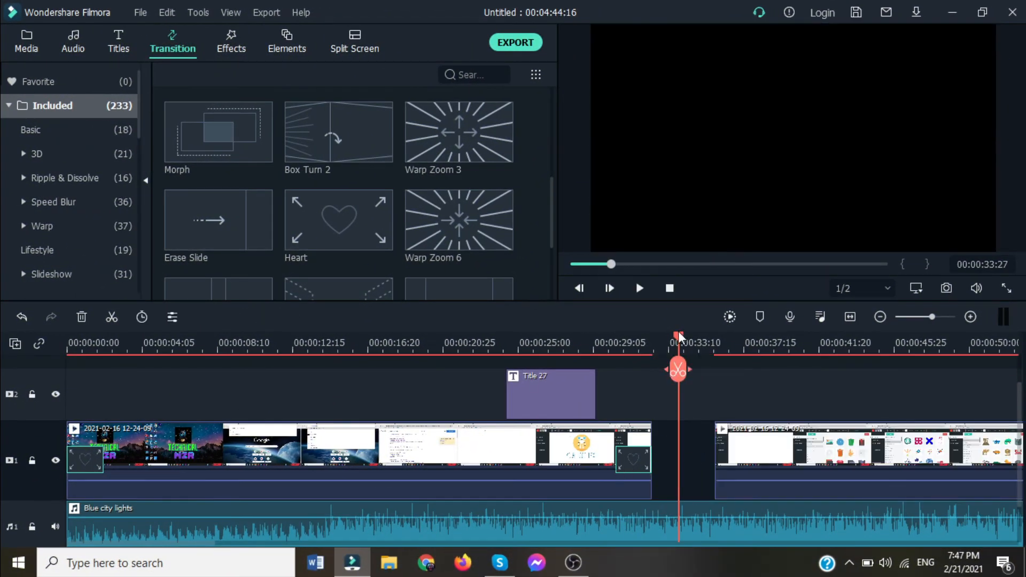
drag(680, 344, 612, 342)
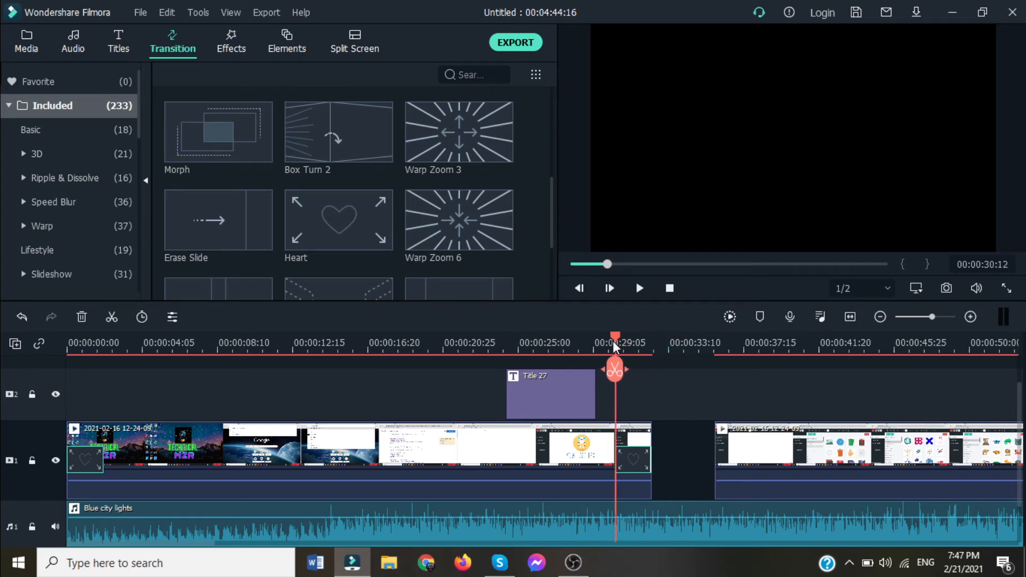
click(642, 293)
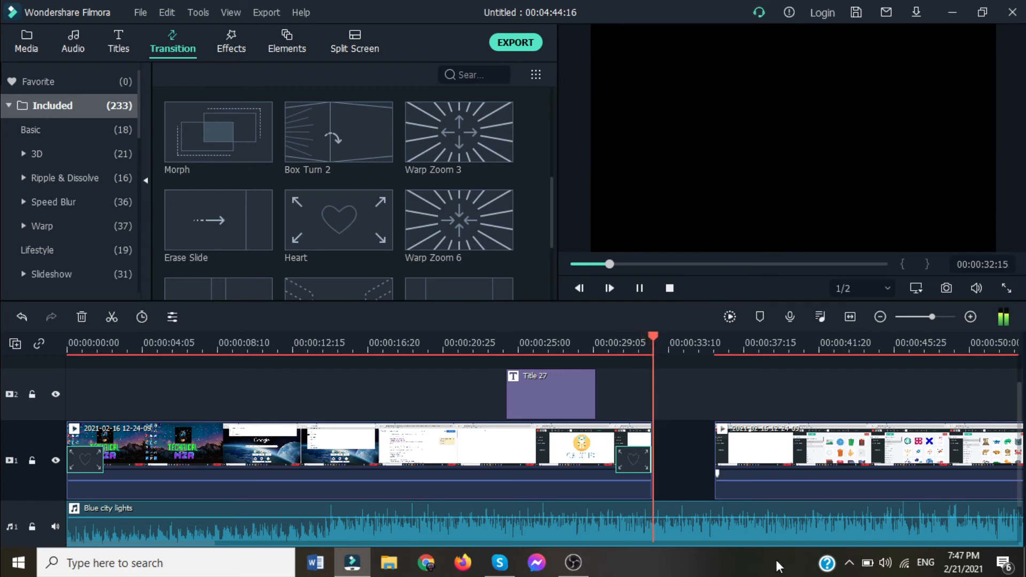
click(739, 454)
drag(733, 454, 671, 455)
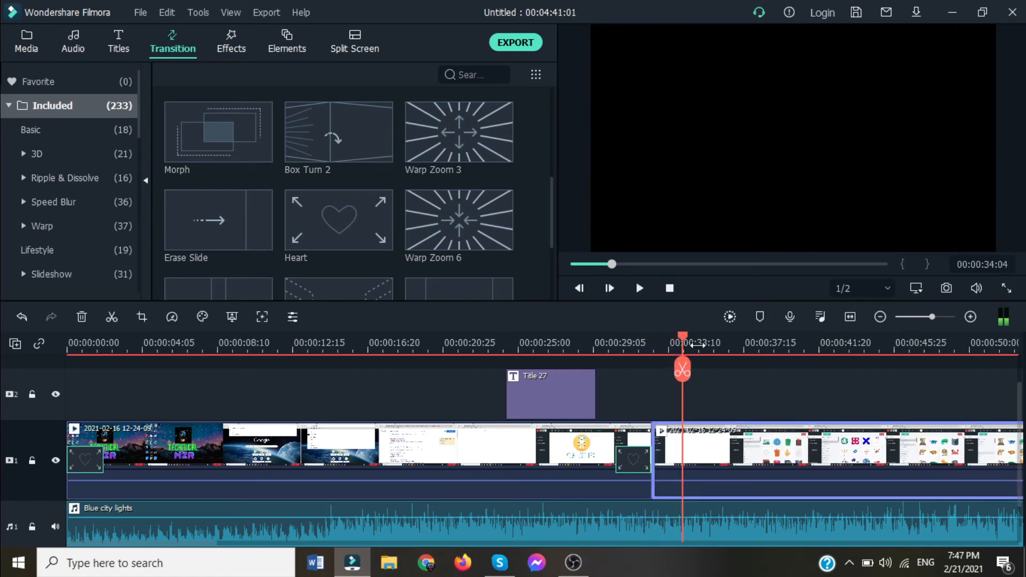
Play back the Heart transition between the joined clips from 00:00:30:08.
drag(681, 338, 613, 340)
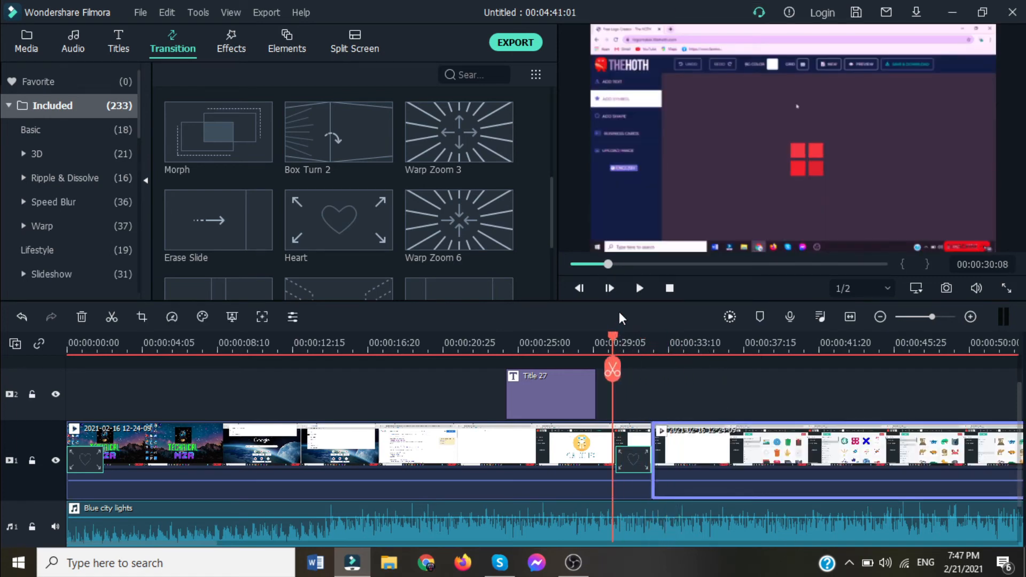
click(639, 292)
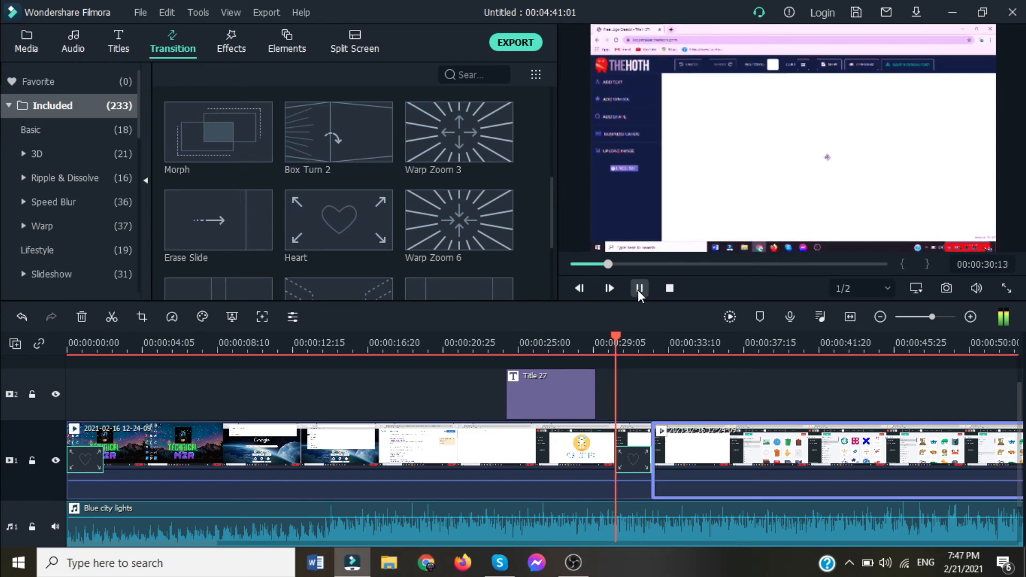
click(639, 288)
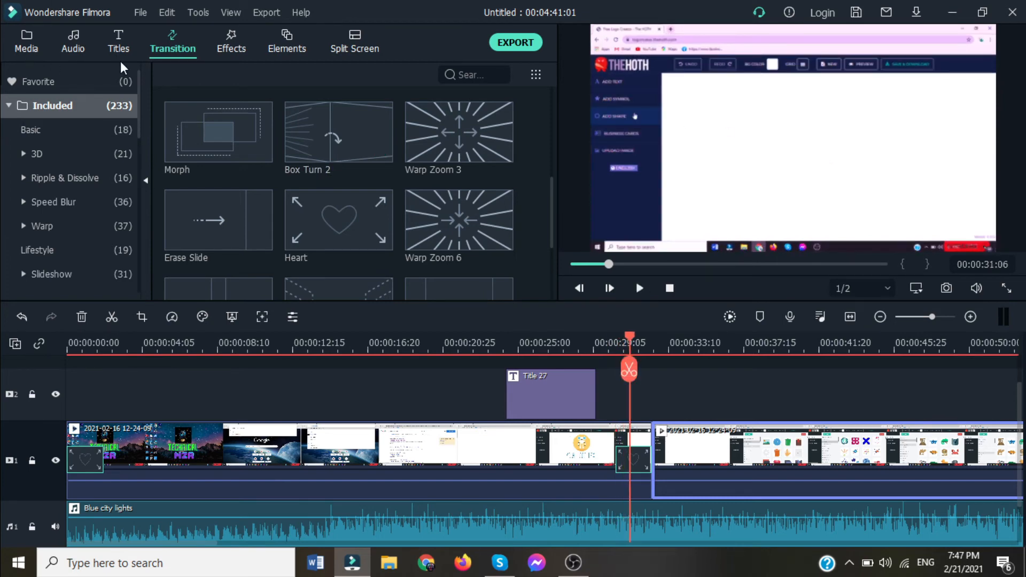
Browse the included effects, elements and split screen layouts available for the video.
click(230, 40)
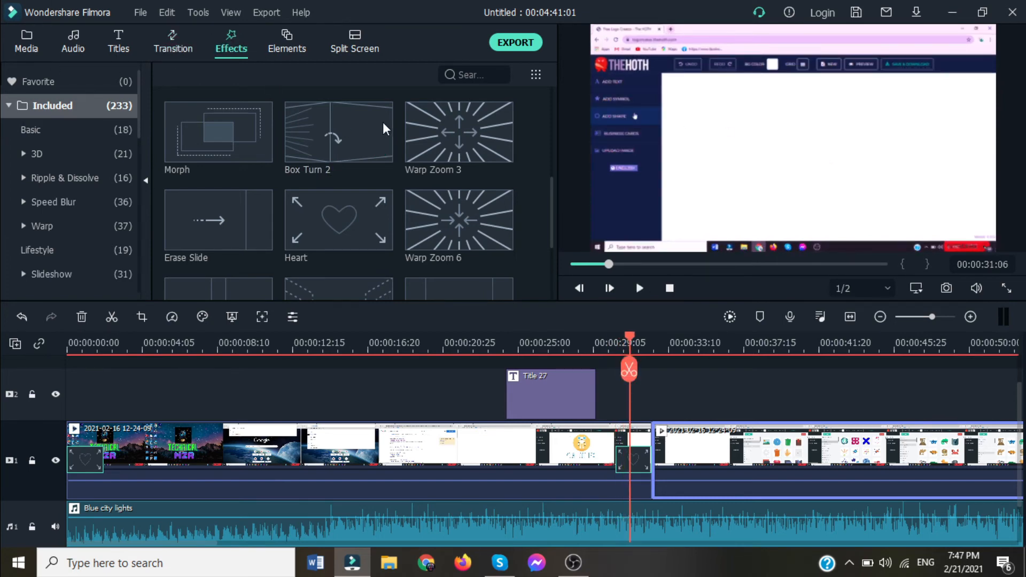
scroll(342, 208, down, 10)
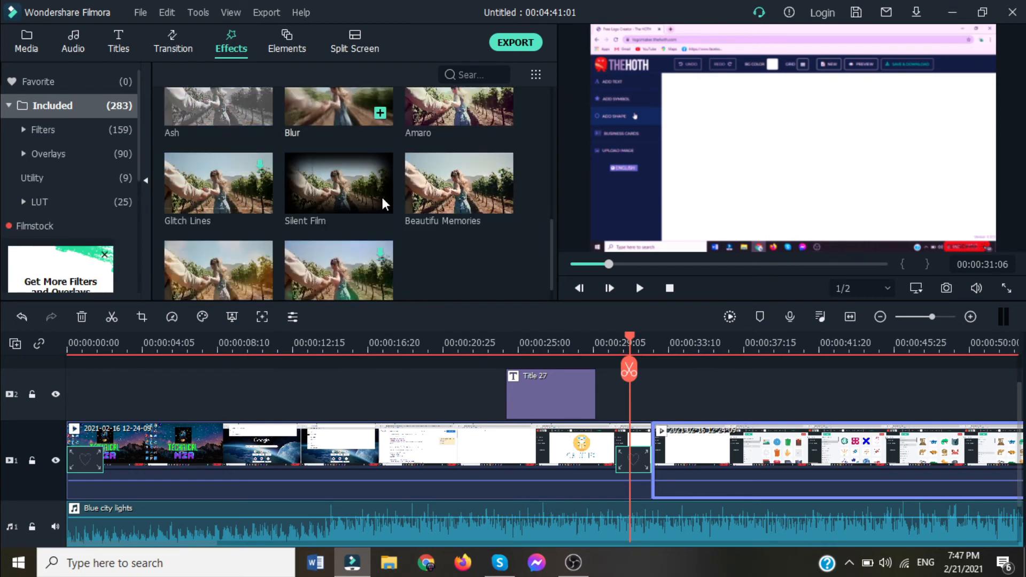
scroll(321, 192, up, 5)
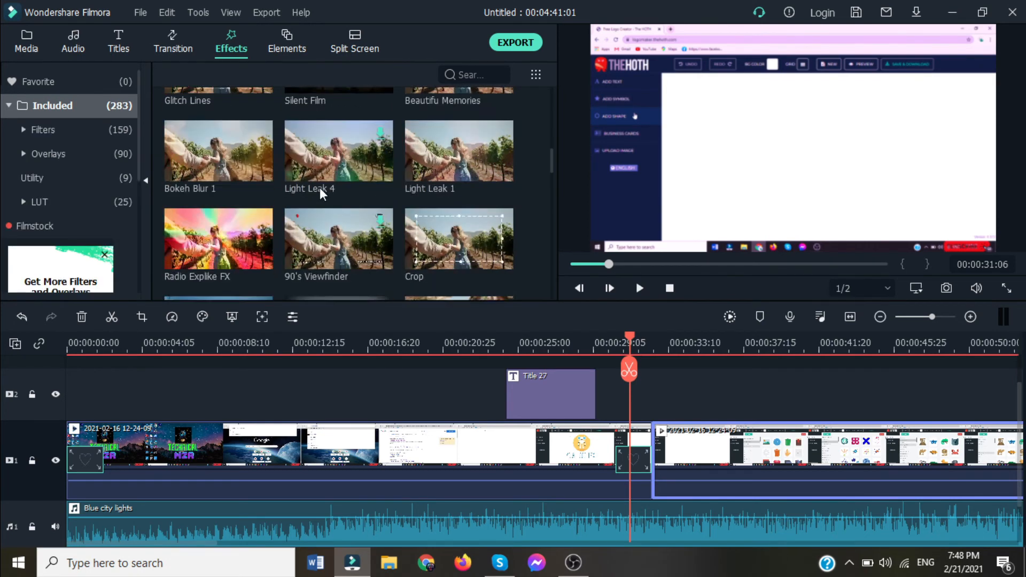
click(288, 43)
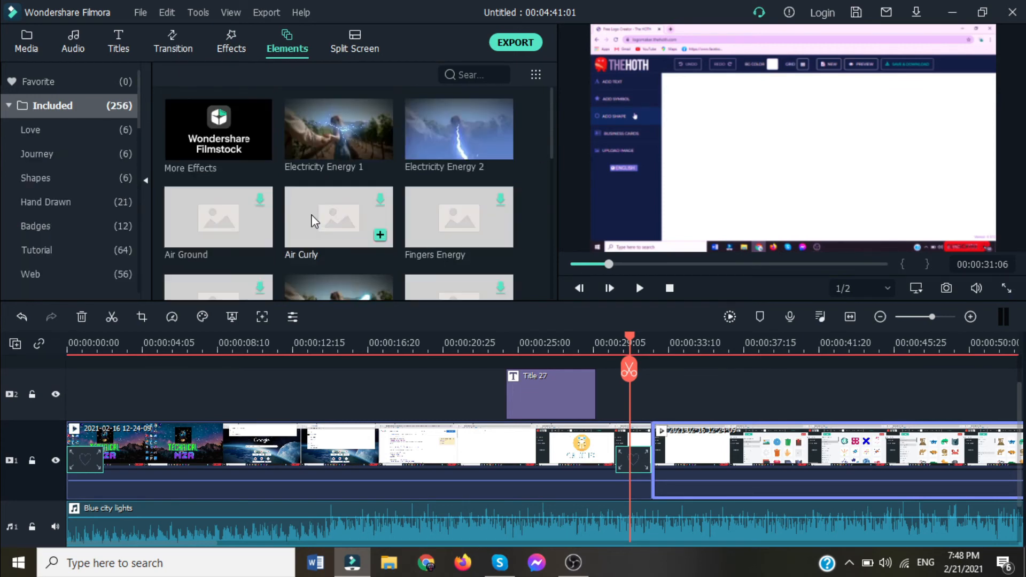
scroll(315, 217, down, 2)
scroll(332, 182, up, 2)
click(350, 46)
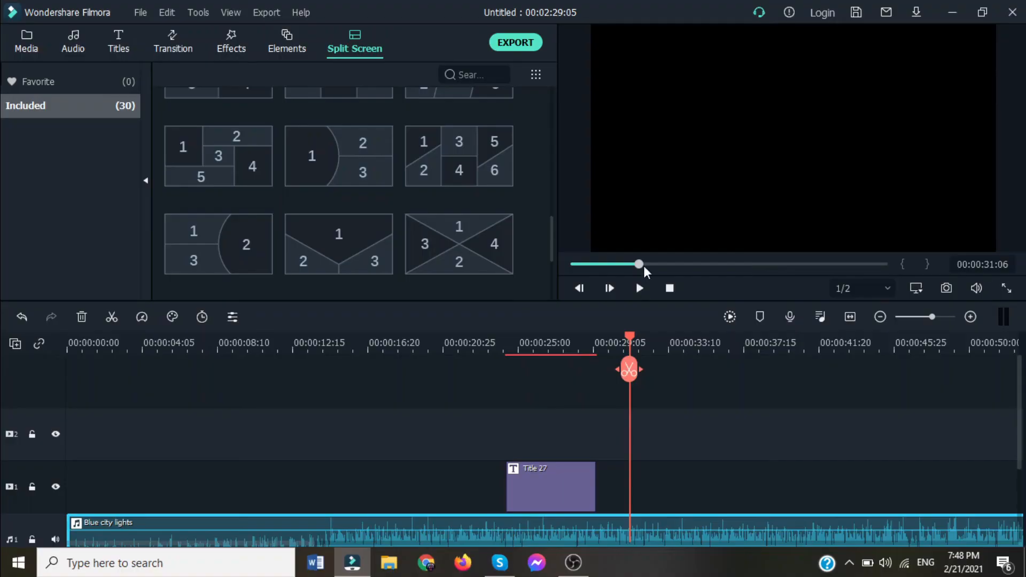
Move the playhead back to the very start of the project at 00:00:00:00.
drag(641, 271, 574, 267)
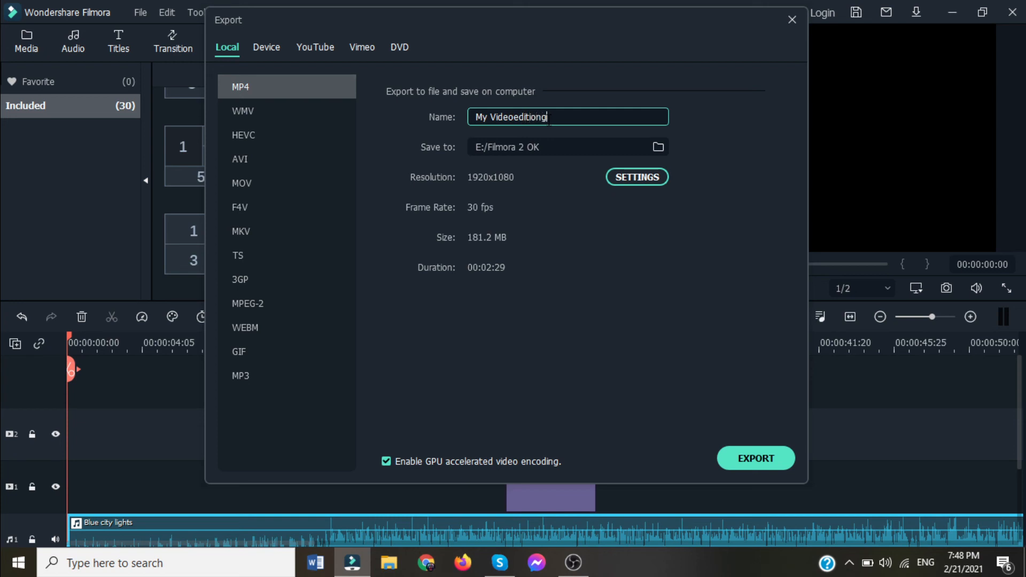
Try the MP4 export settings with 1920x1080 resolution and the Good, Better and Best quality levels, closing them without applying.
click(627, 176)
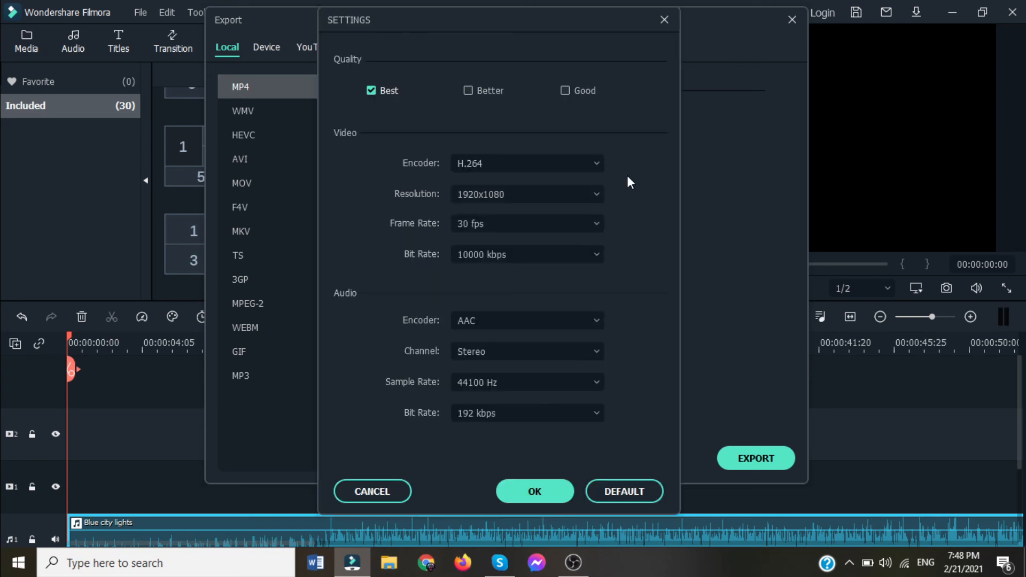
click(486, 194)
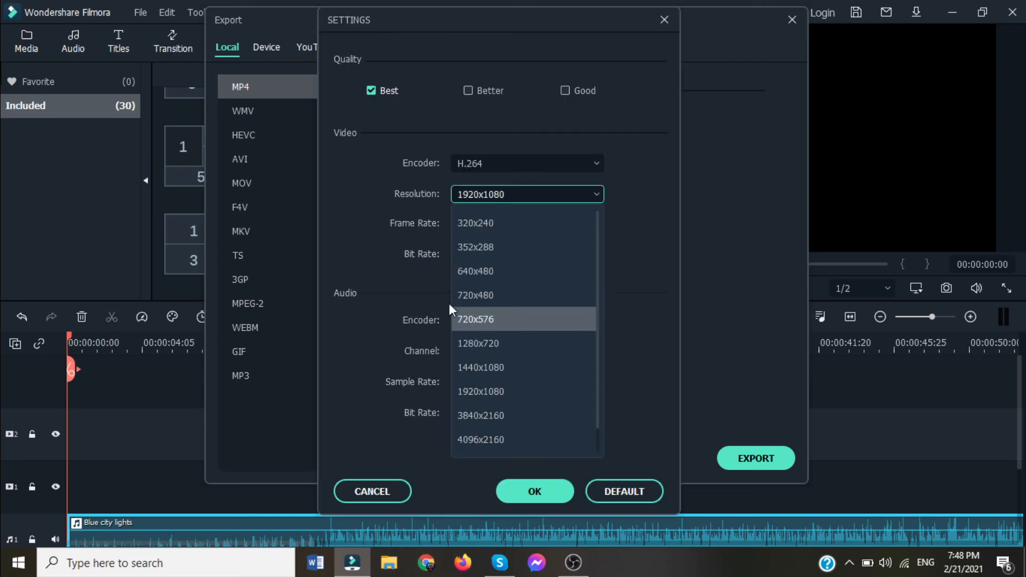
click(480, 388)
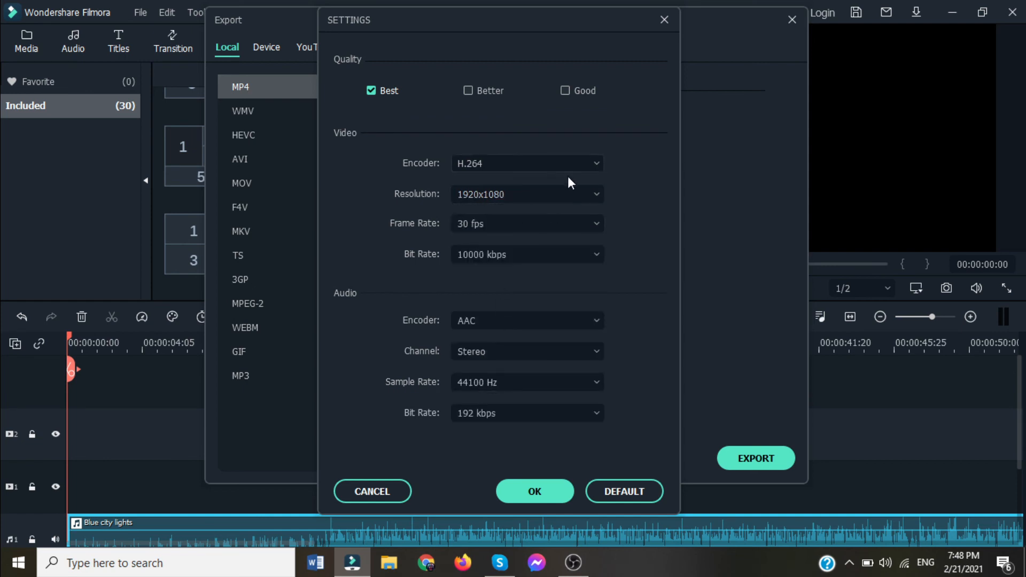
click(562, 91)
click(472, 90)
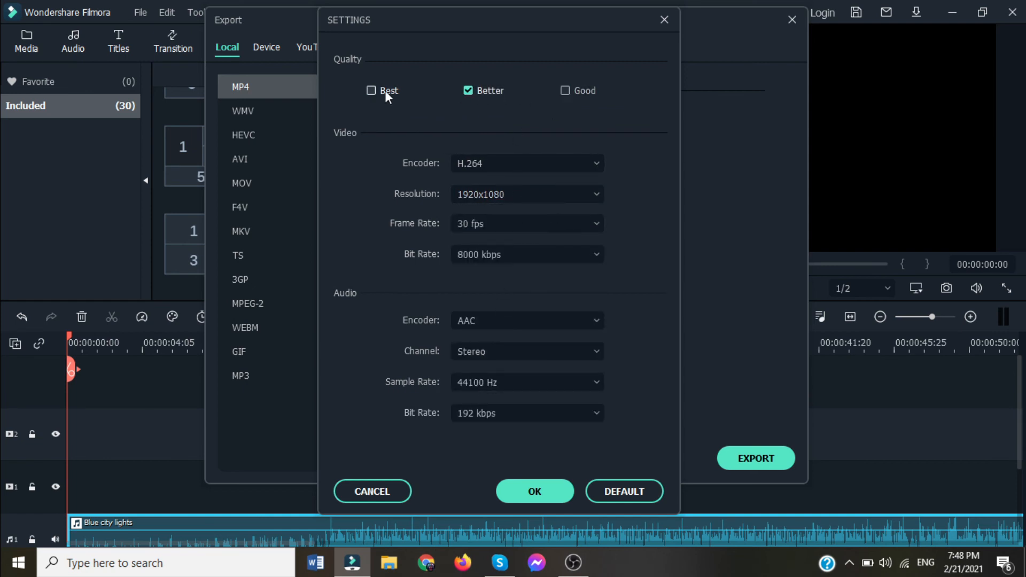
click(386, 94)
click(664, 20)
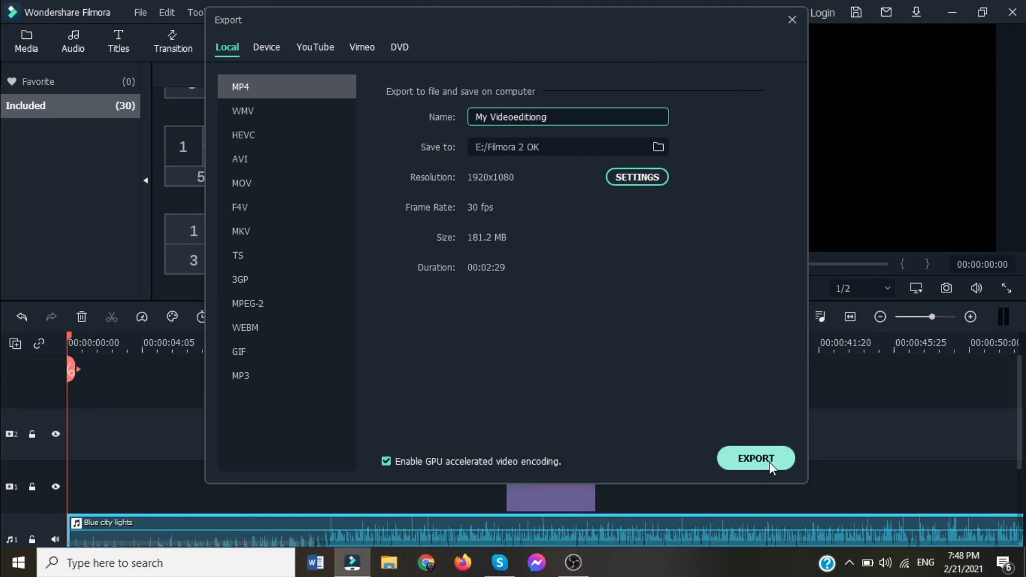
Close the export window without exporting and minimize the program window.
click(791, 20)
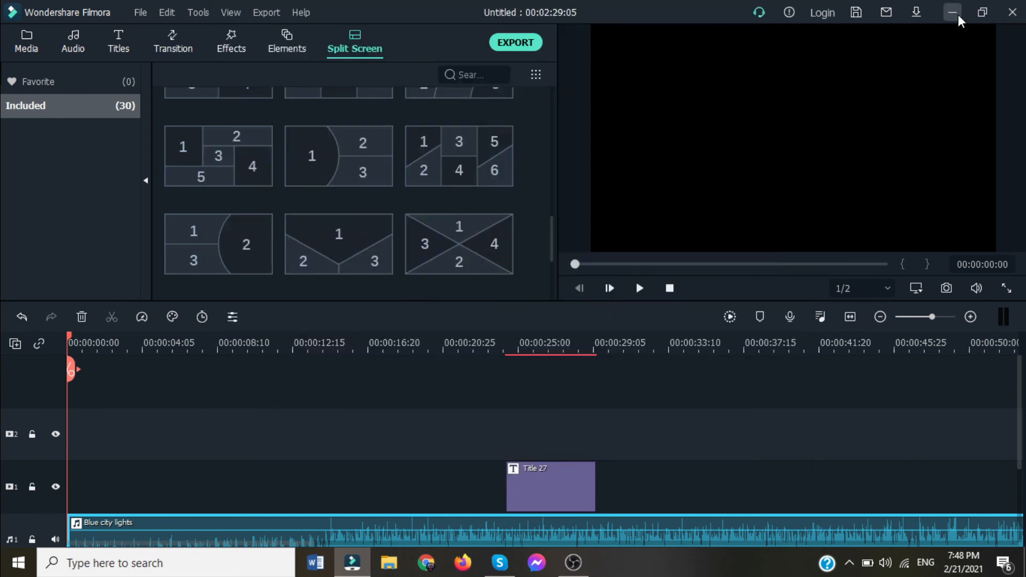
click(953, 13)
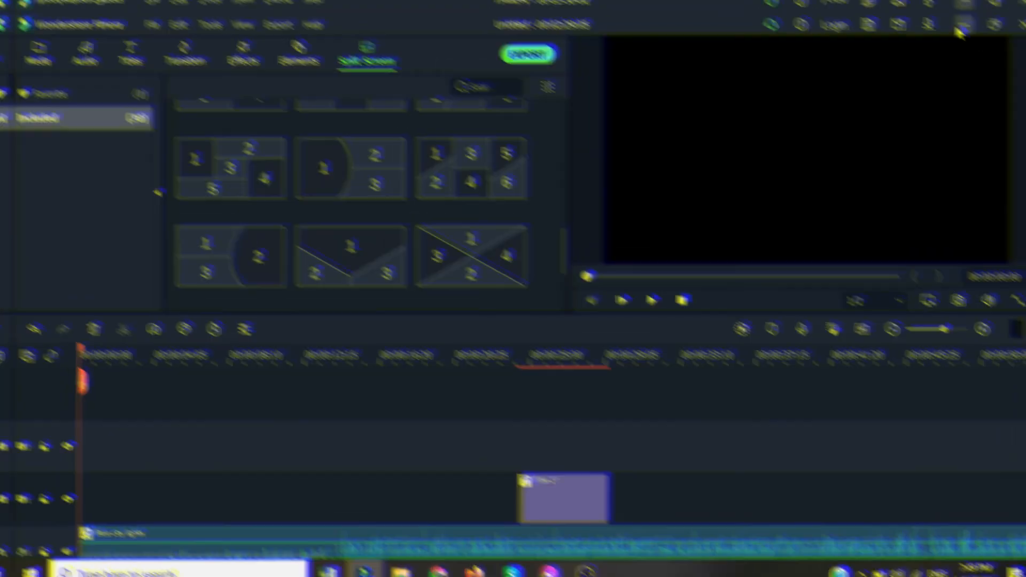